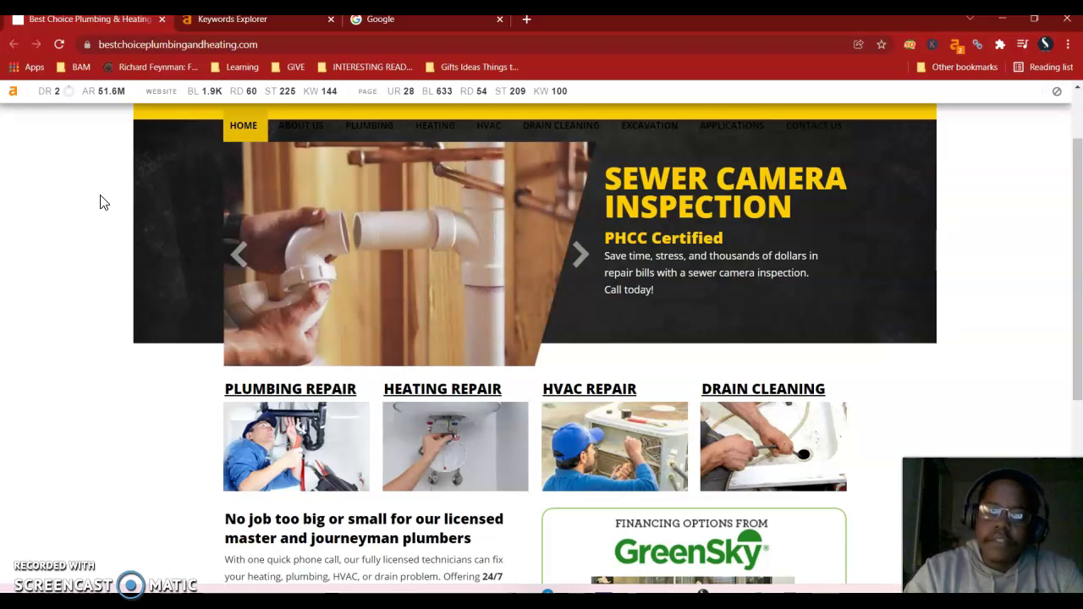
# - Examine the Best Choice Plumbing & Heating homepage from its header and service sections to the financing offer and footer
pyautogui.scroll(-4, 99, 200)
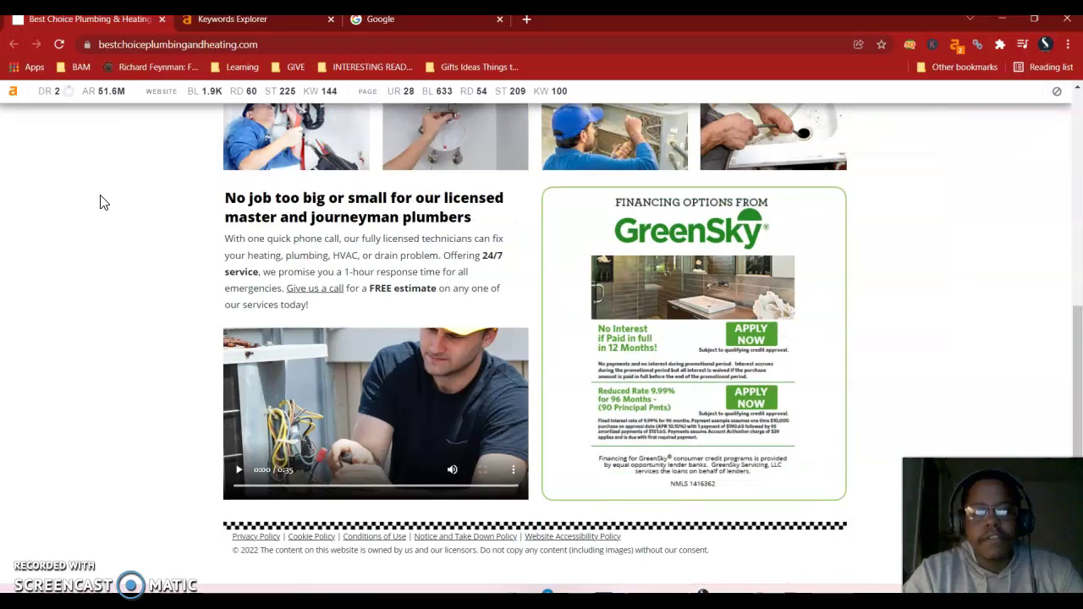
pyautogui.scroll(3, 84, 436)
pyautogui.click(85, 435)
pyautogui.scroll(-1, 85, 435)
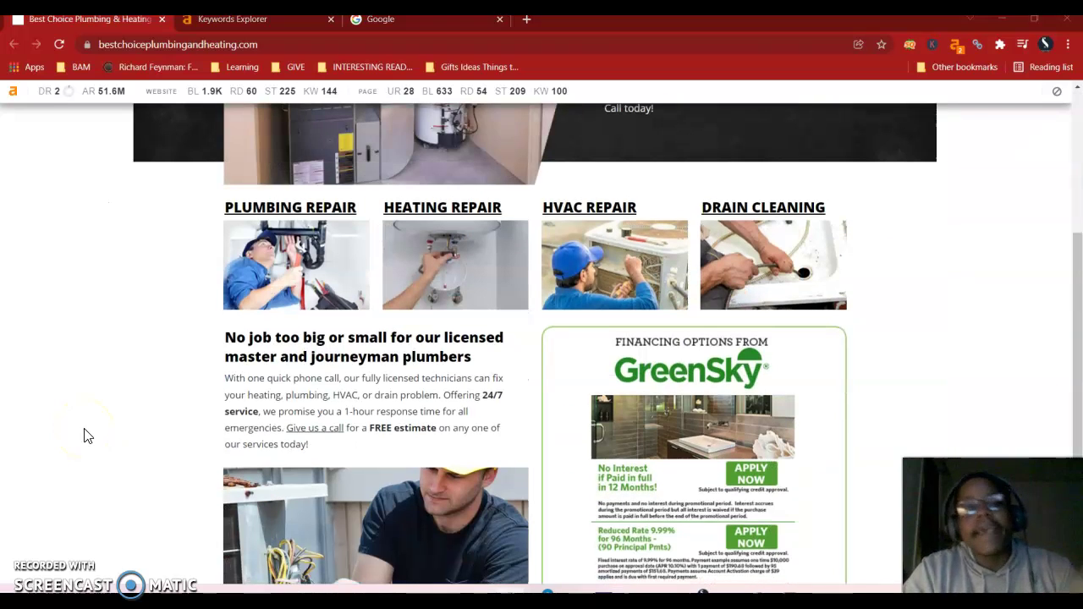
pyautogui.scroll(3, 84, 436)
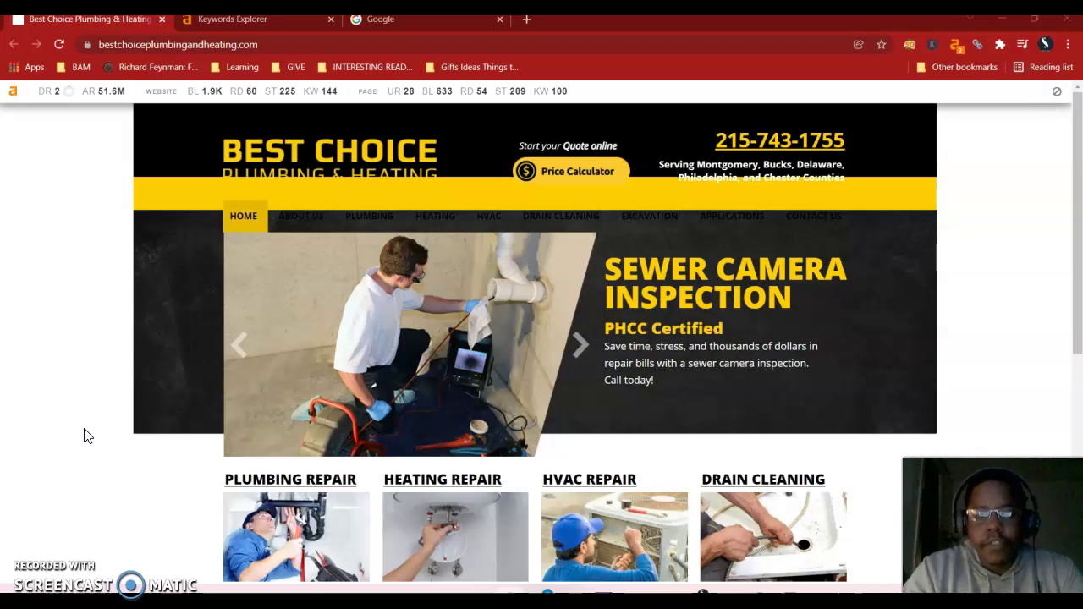
pyautogui.scroll(-5, 84, 436)
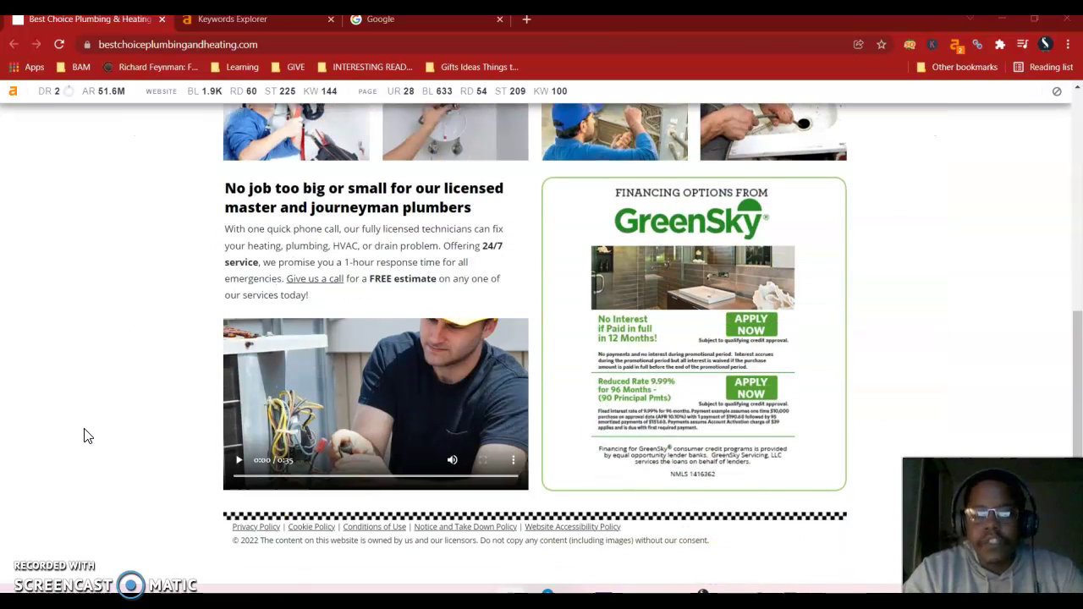
pyautogui.scroll(4, 84, 436)
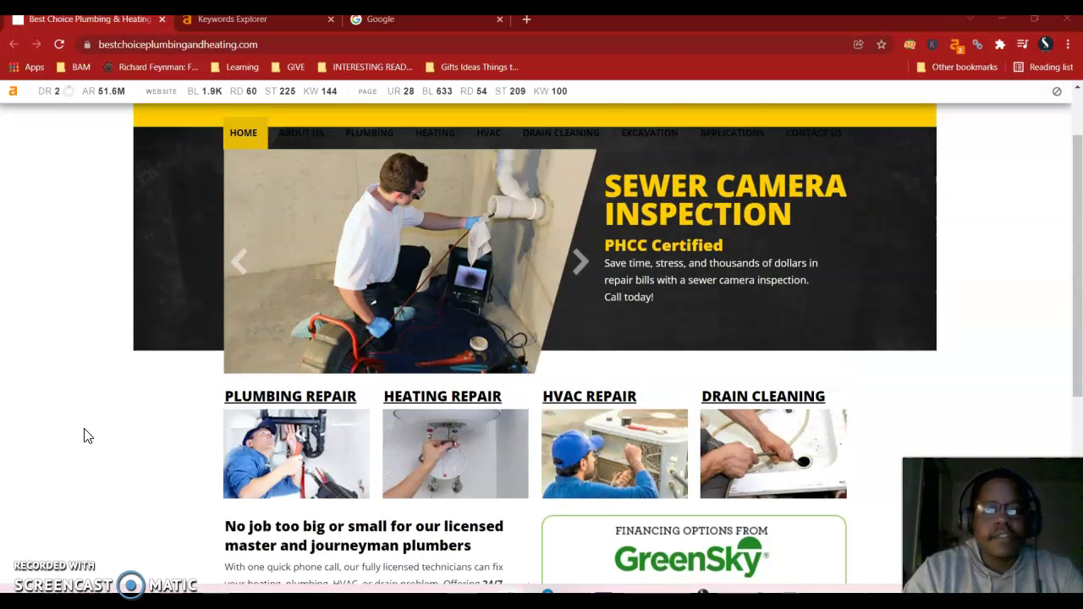
pyautogui.scroll(1, 84, 436)
pyautogui.scroll(-1, 84, 435)
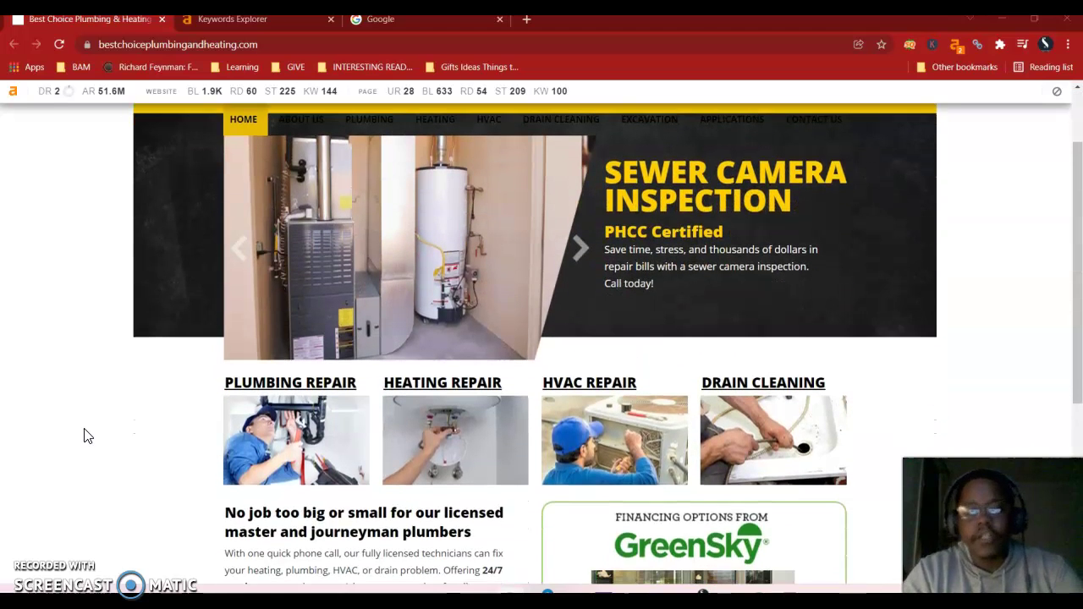
pyautogui.scroll(1, 84, 436)
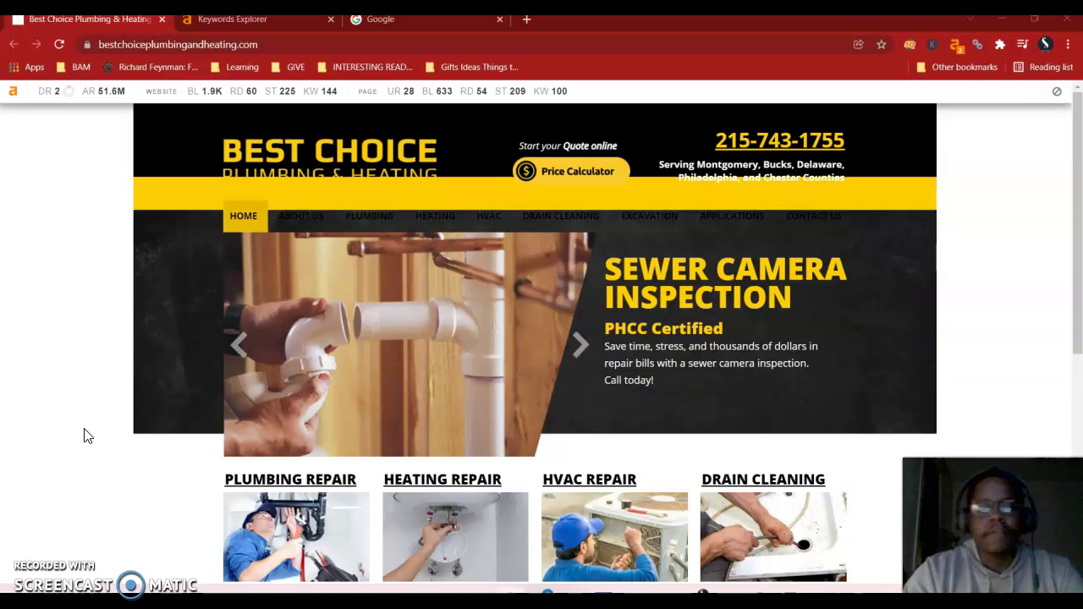
pyautogui.scroll(-3, 84, 435)
pyautogui.scroll(-2, 84, 436)
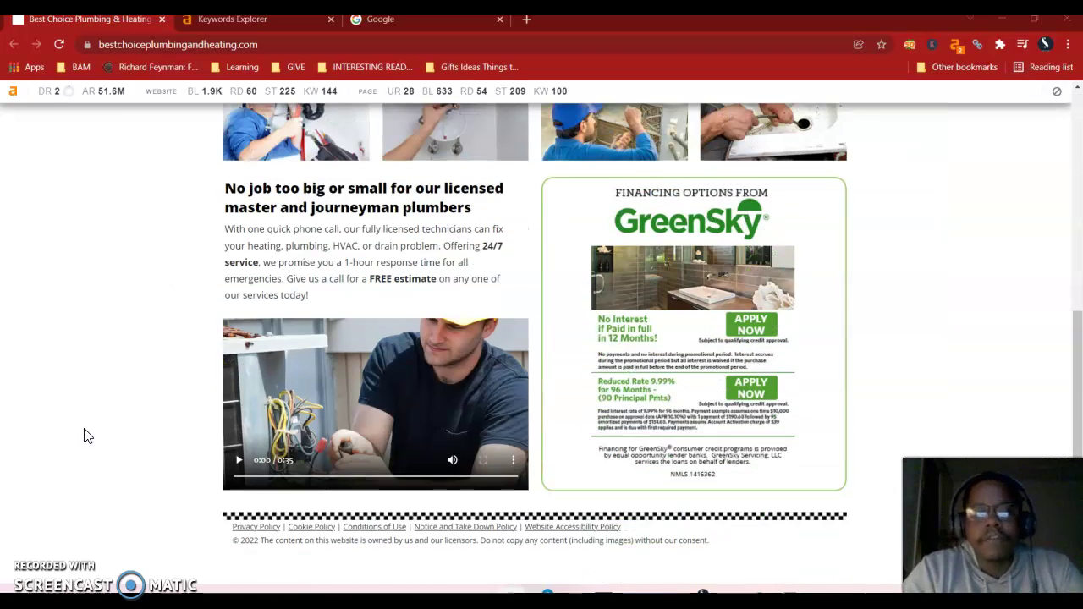
pyautogui.scroll(5, 84, 436)
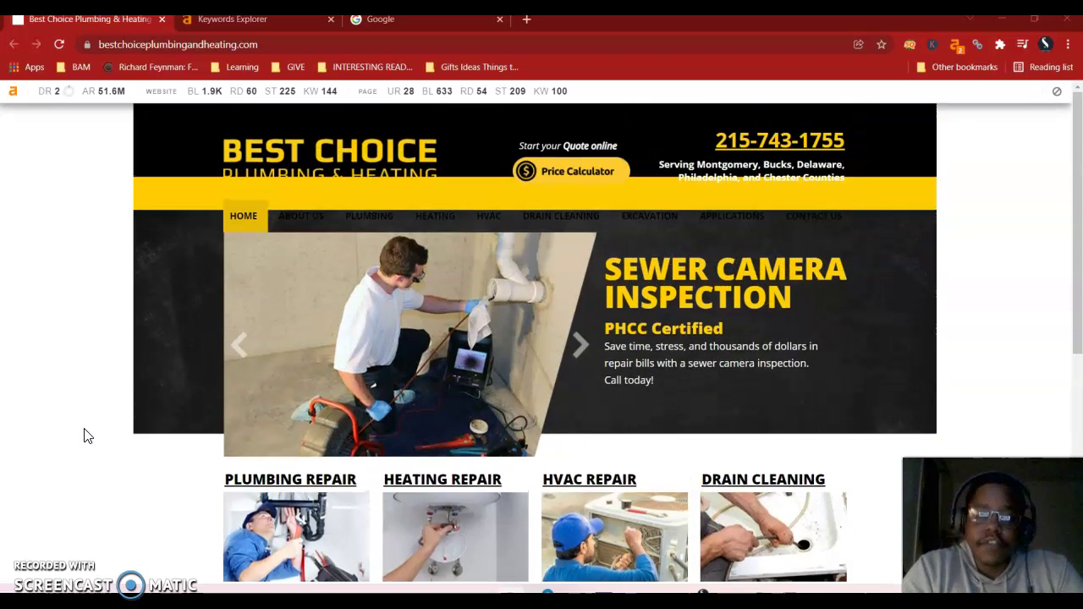
pyautogui.scroll(-5, 84, 436)
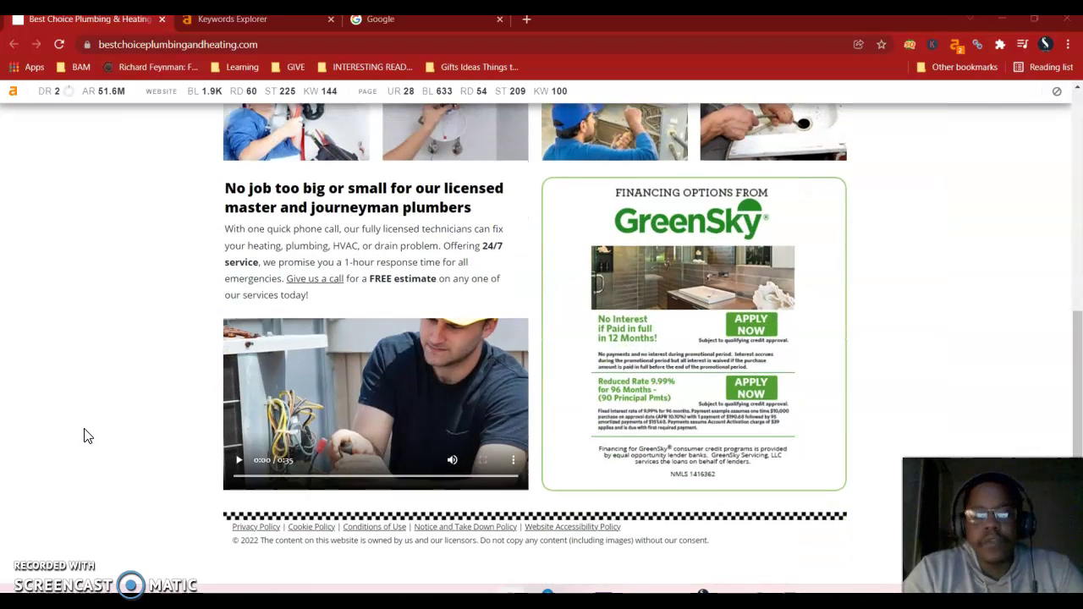
pyautogui.scroll(4, 84, 436)
# - Highlight all homepage content to examine how much text the page contains, and clear the selection
pyautogui.click(126, 356)
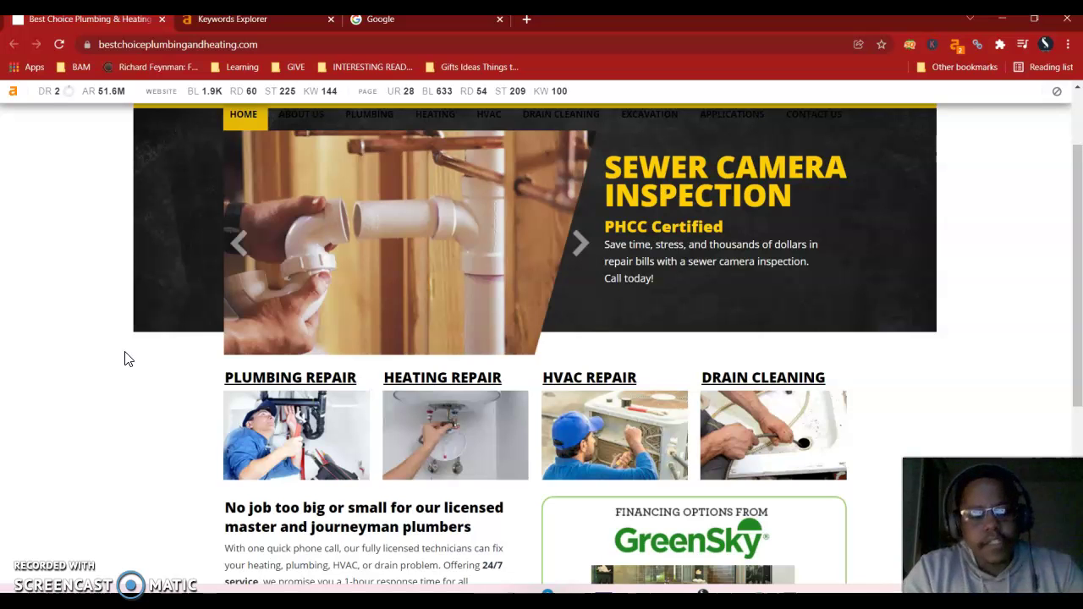
pyautogui.hotkey('ctrl', 'a')
pyautogui.scroll(-4, 124, 359)
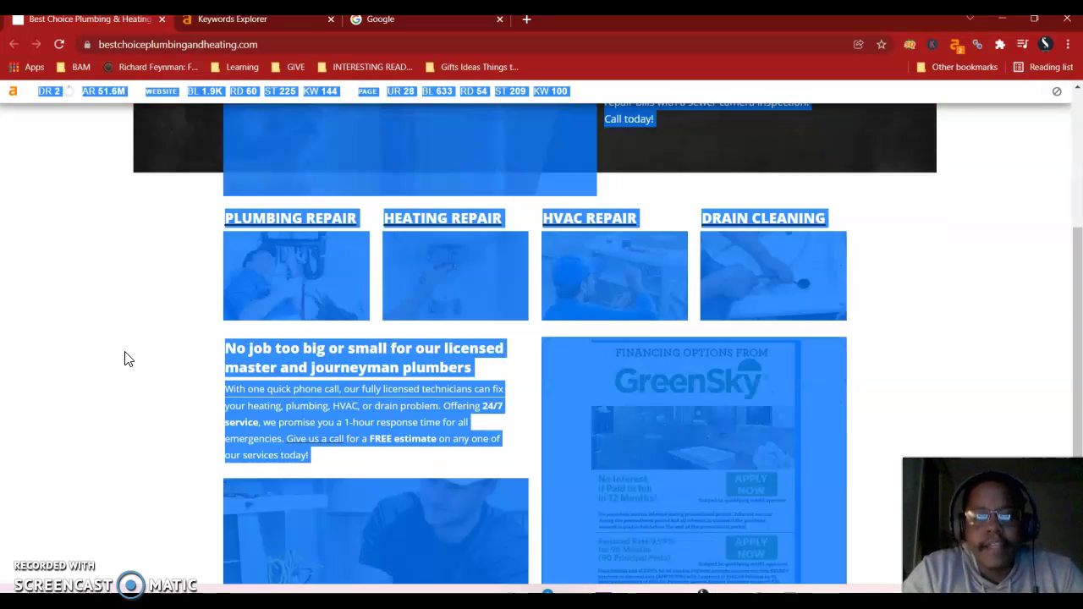
pyautogui.scroll(5, 125, 359)
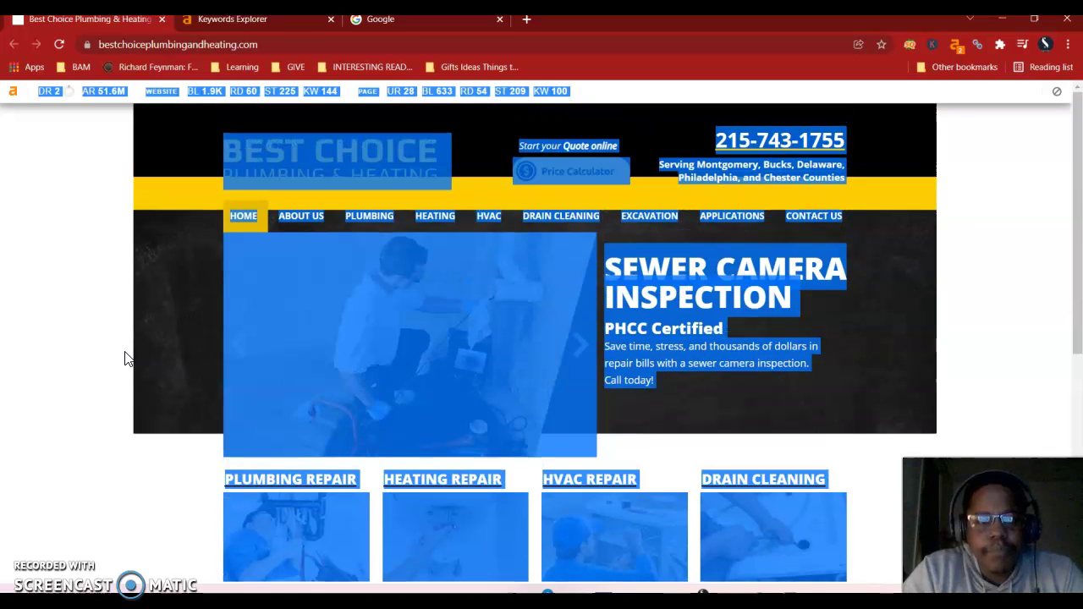
pyautogui.scroll(-4, 124, 358)
pyautogui.click(125, 358)
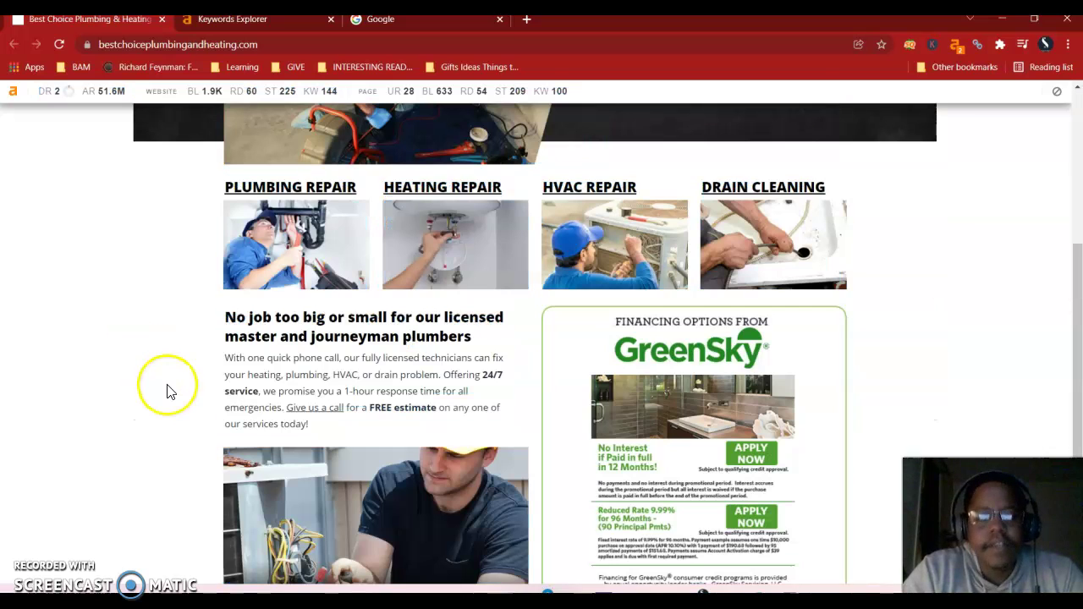
# - Check the default save names of the Plumbing Repair and Drain Cleaning images without saving either file
pyautogui.rightClick(299, 246)
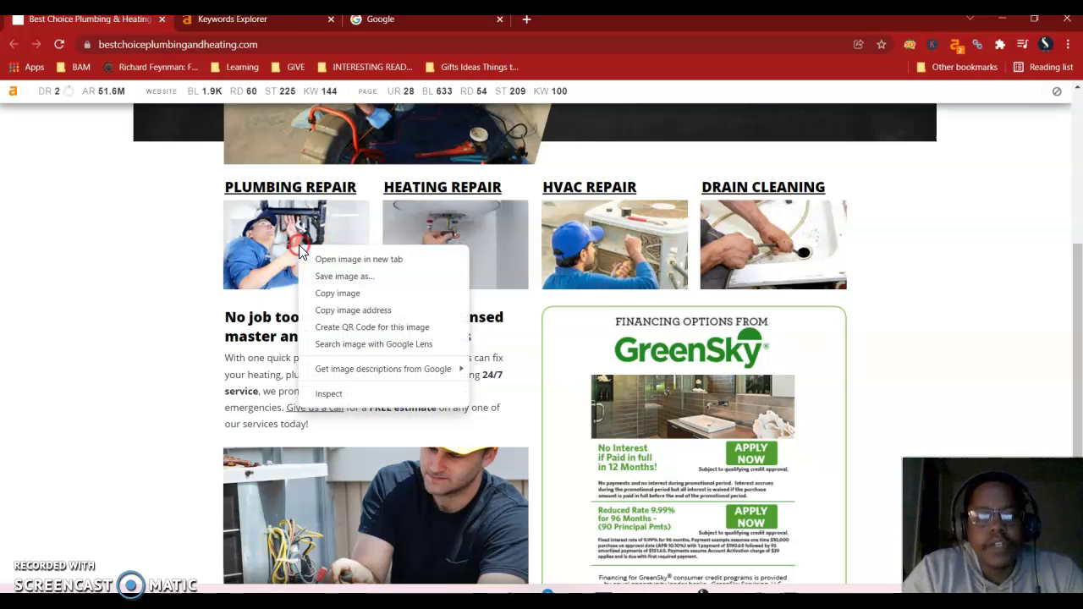
pyautogui.click(335, 293)
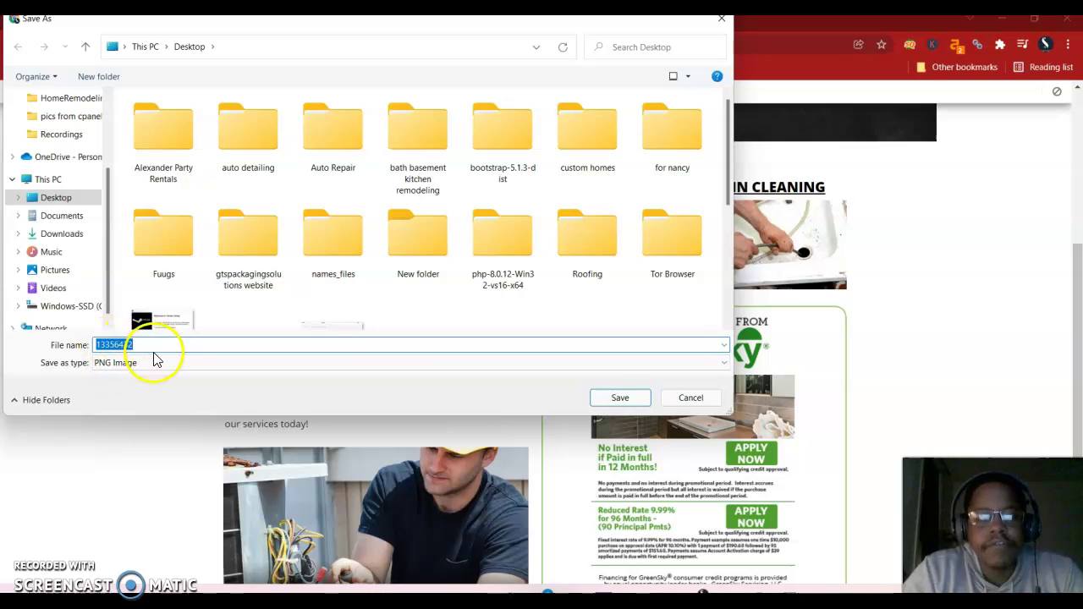
pyautogui.click(696, 398)
pyautogui.rightClick(759, 256)
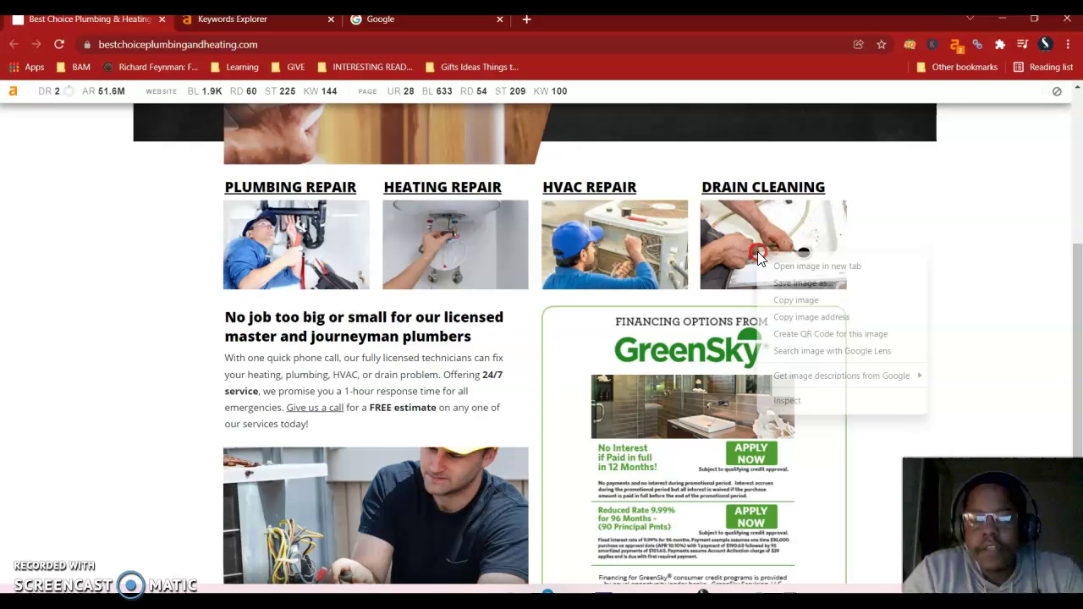
pyautogui.click(791, 282)
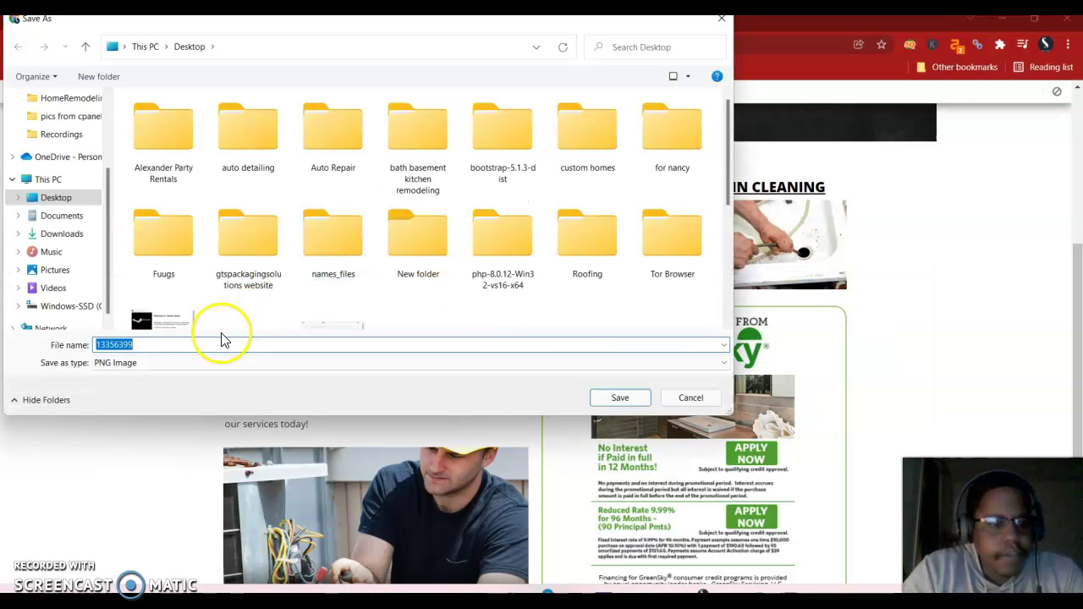
pyautogui.click(693, 399)
pyautogui.click(165, 415)
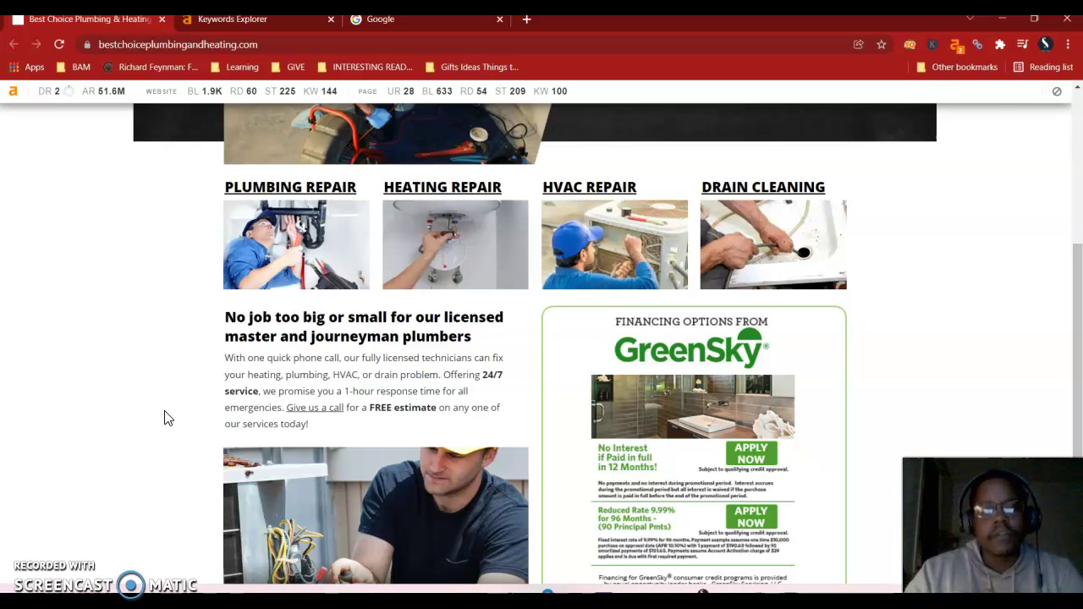
# - Review the homepage's banner, service headings, introductory text and video section once more
pyautogui.scroll(3, 165, 415)
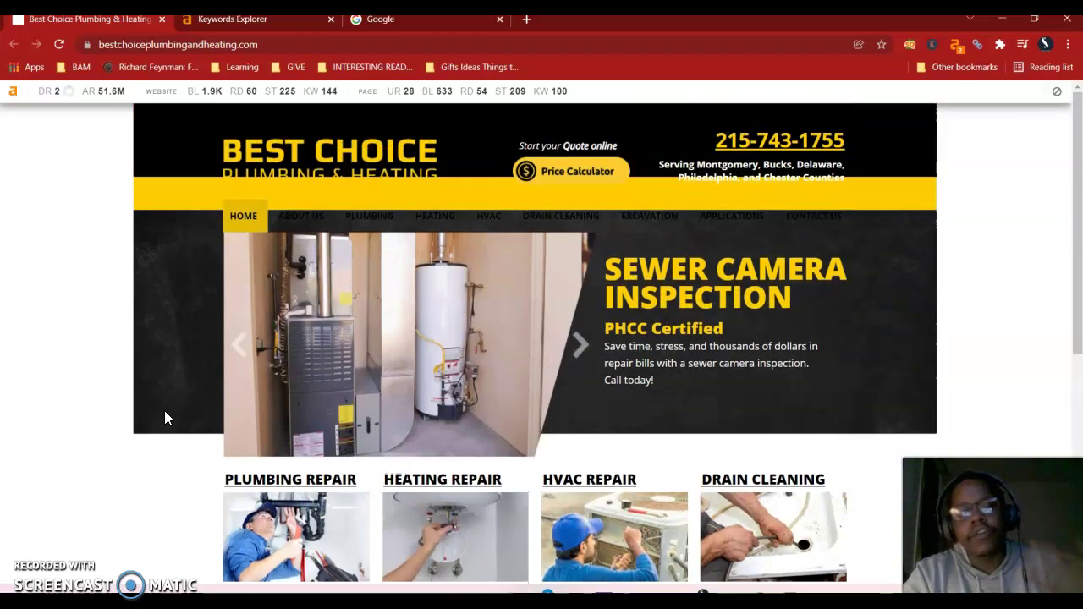
pyautogui.scroll(-4, 165, 413)
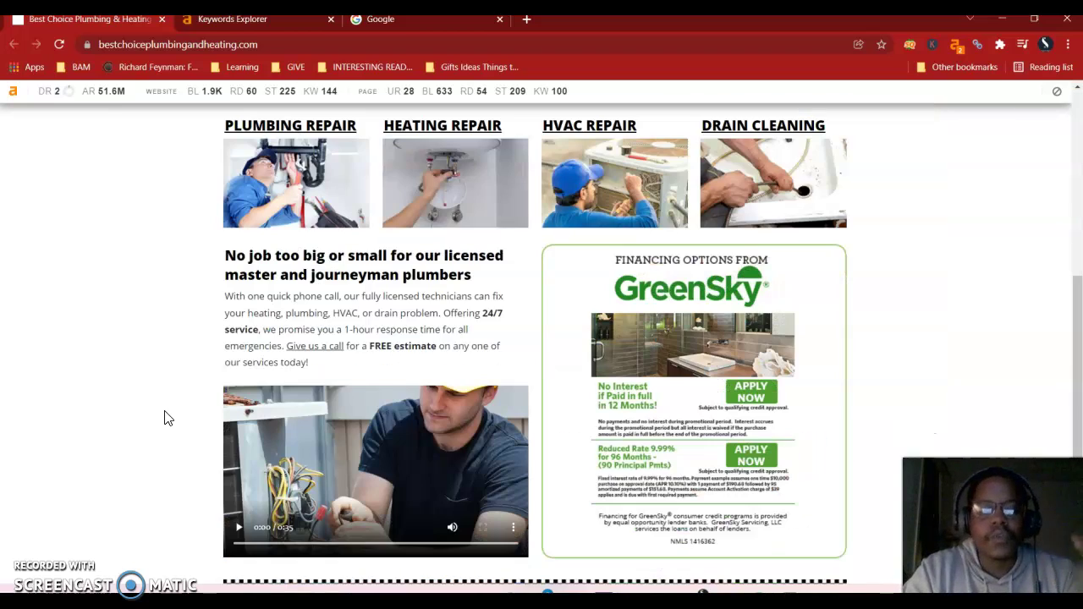
pyautogui.scroll(-1, 165, 414)
pyautogui.scroll(5, 165, 415)
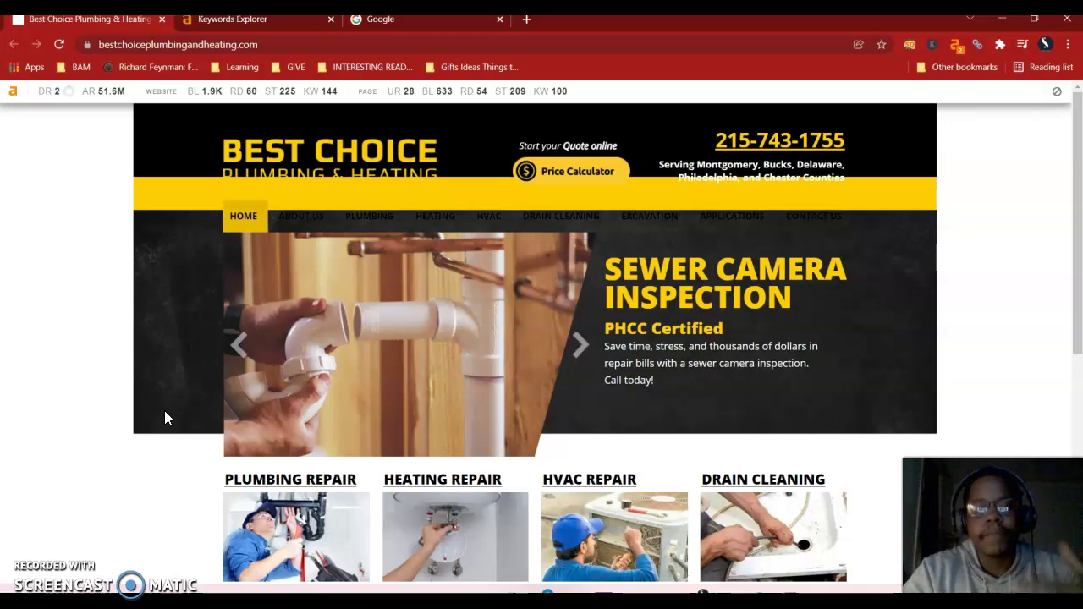
pyautogui.scroll(-3, 164, 411)
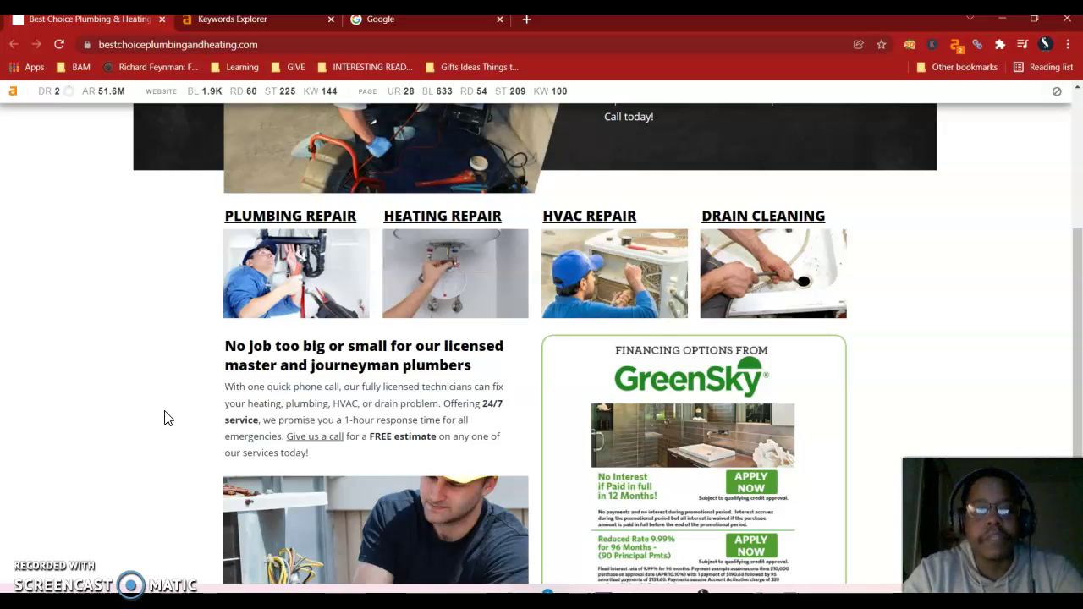
pyautogui.scroll(3, 167, 418)
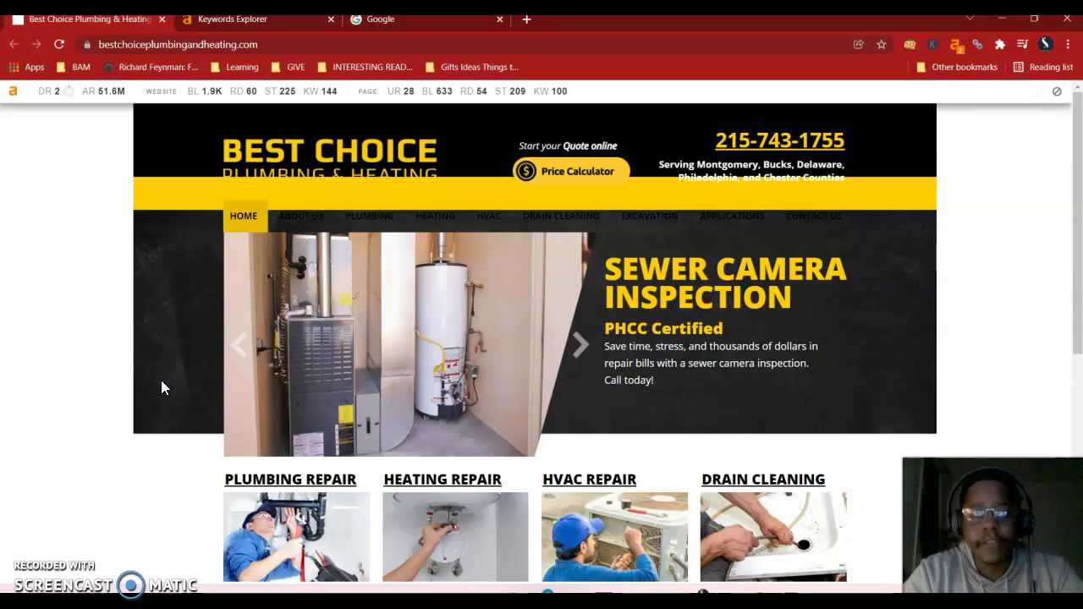
pyautogui.scroll(-3, 163, 388)
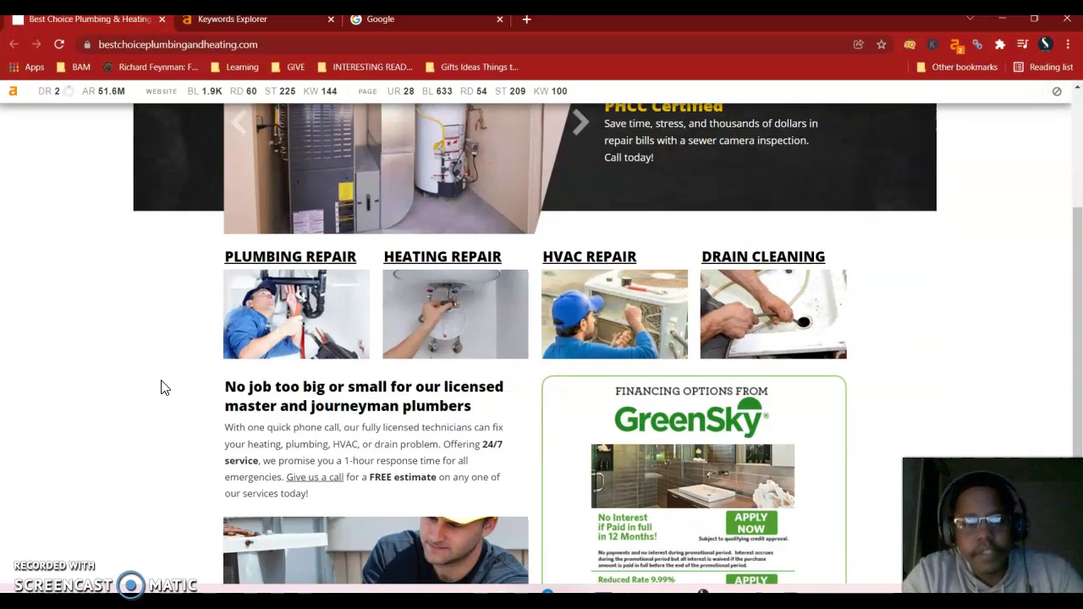
pyautogui.scroll(-2, 164, 388)
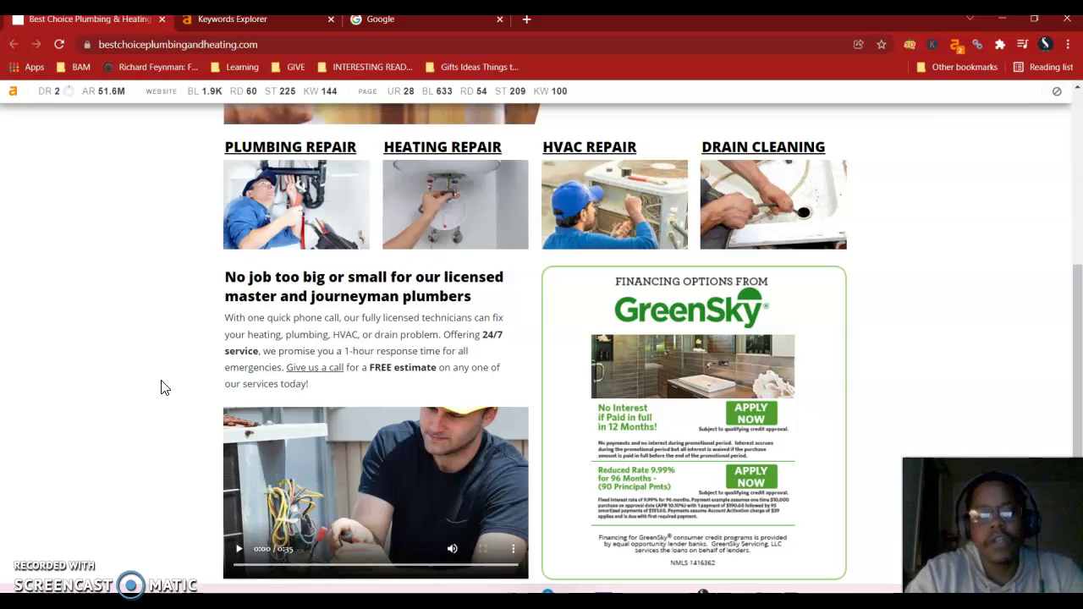
# - Switch to the open Google page and search for "plumbers philadelphia"
pyautogui.click(372, 19)
pyautogui.click(476, 337)
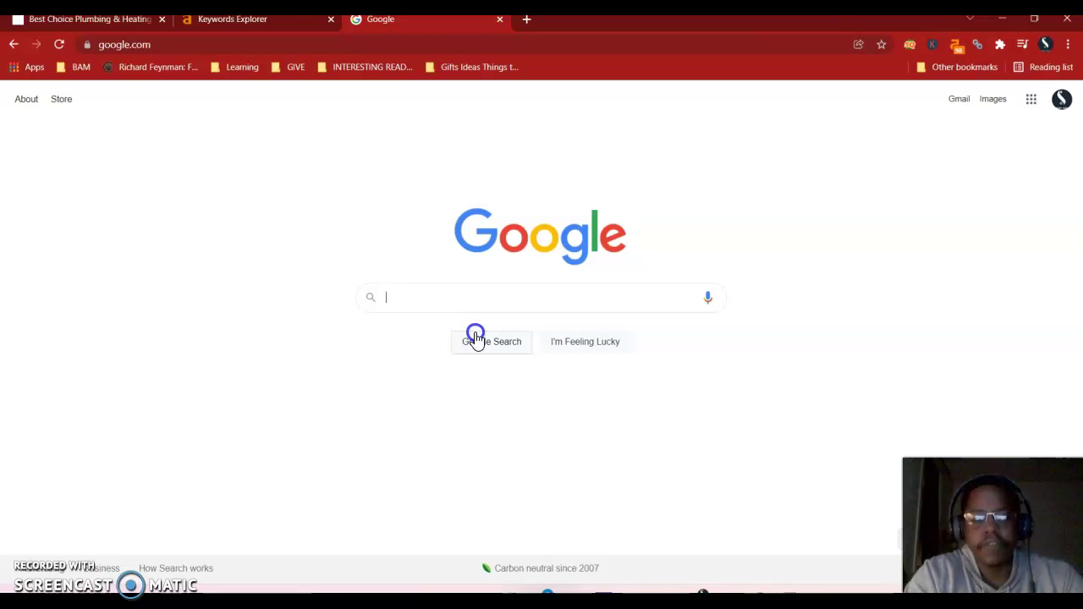
pyautogui.write('plum')
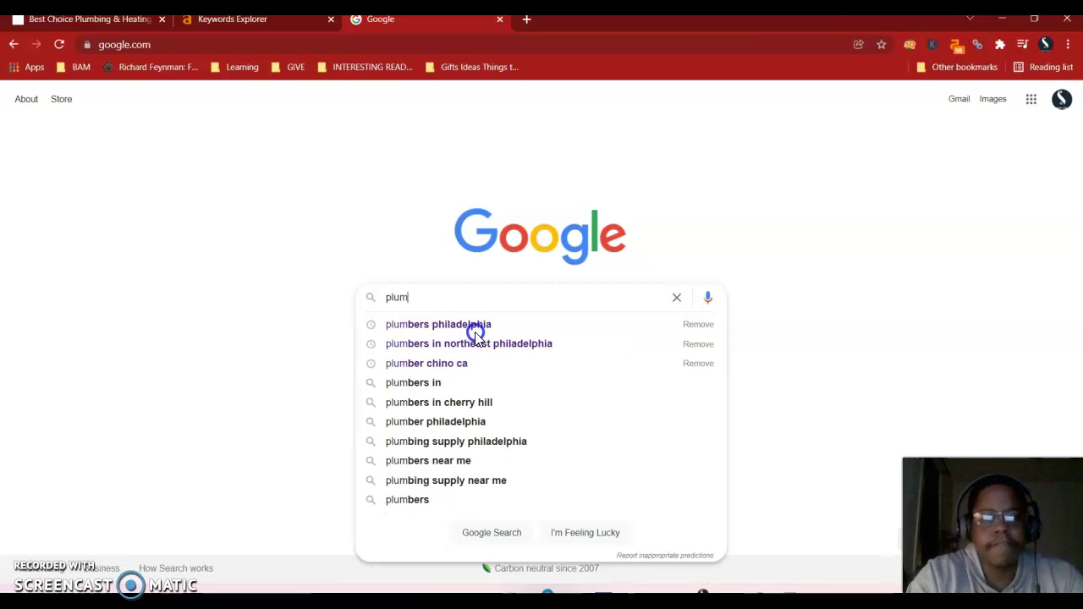
pyautogui.click(472, 321)
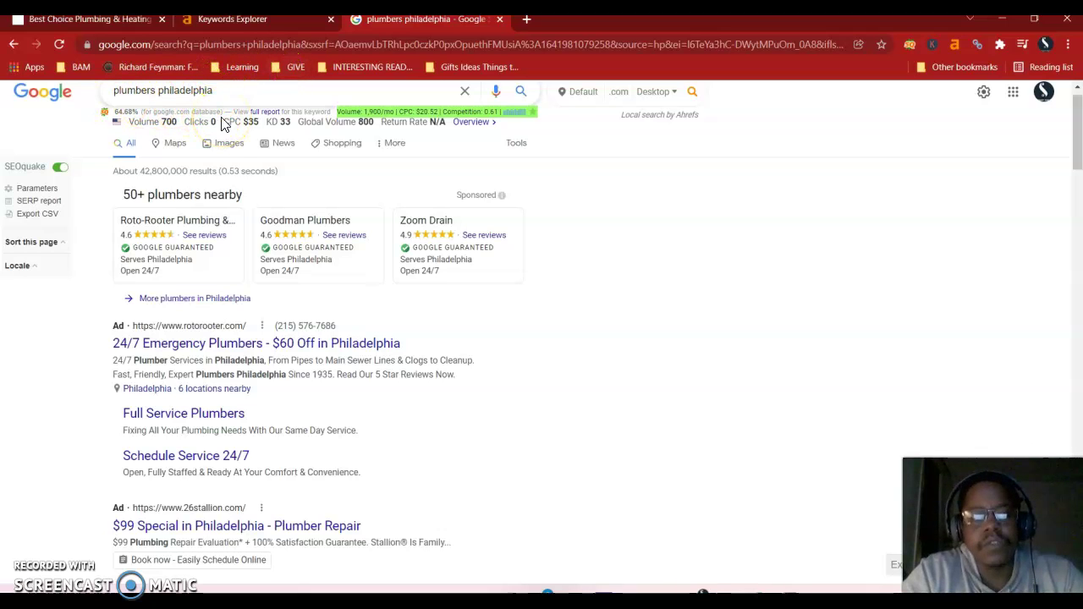
# - Examine the sponsored plumbers, text ads, local map listings and organic results for the plumbers philadelphia search
pyautogui.scroll(-4, 217, 432)
pyautogui.scroll(-20, 218, 439)
pyautogui.scroll(8, 218, 438)
pyautogui.scroll(12, 217, 438)
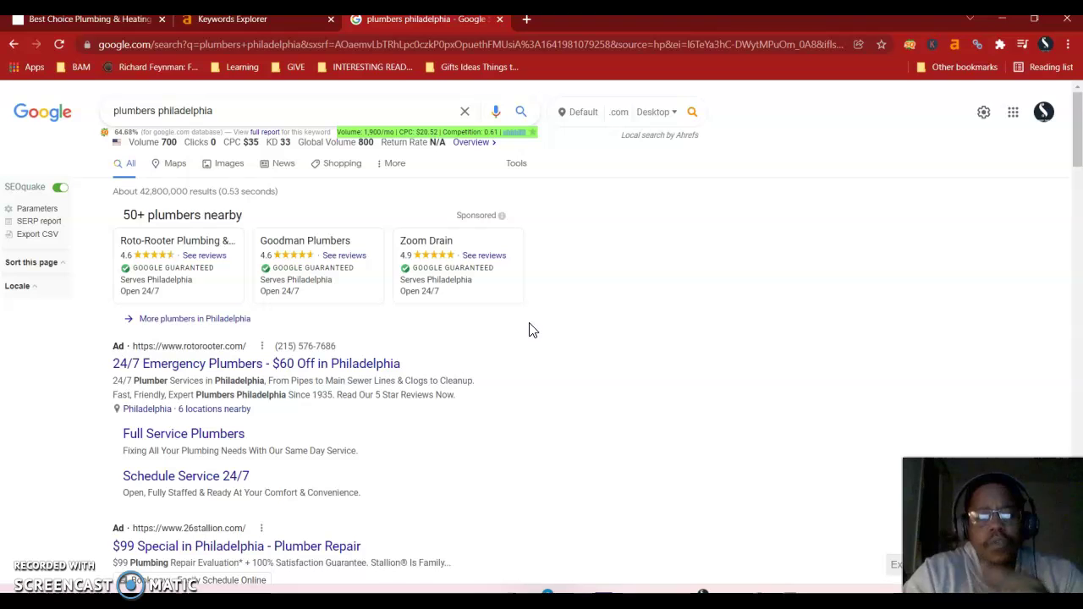
pyautogui.scroll(-1, 527, 338)
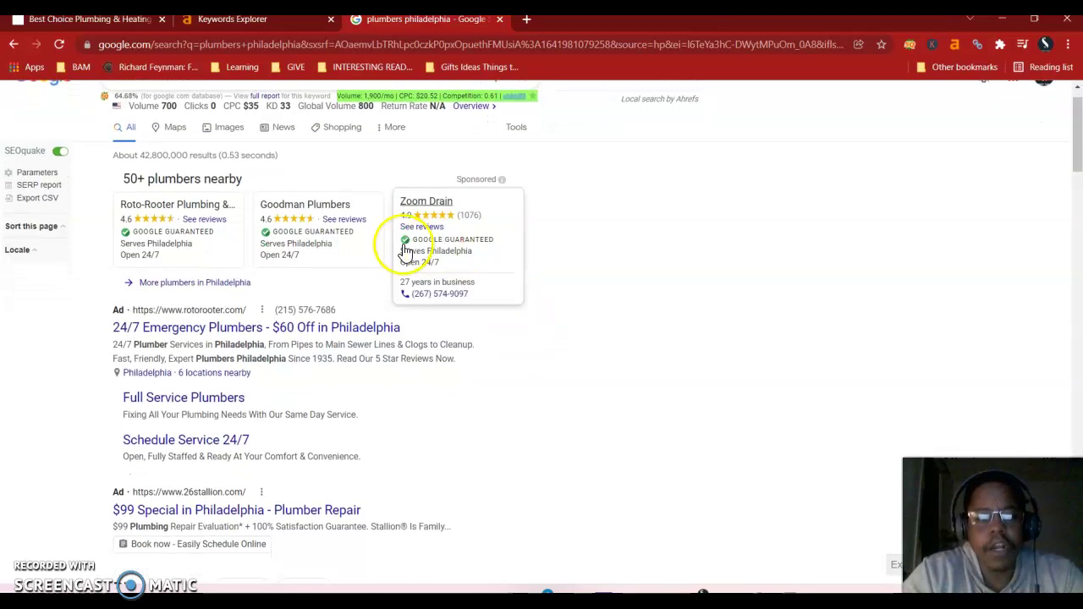
pyautogui.scroll(-9, 592, 382)
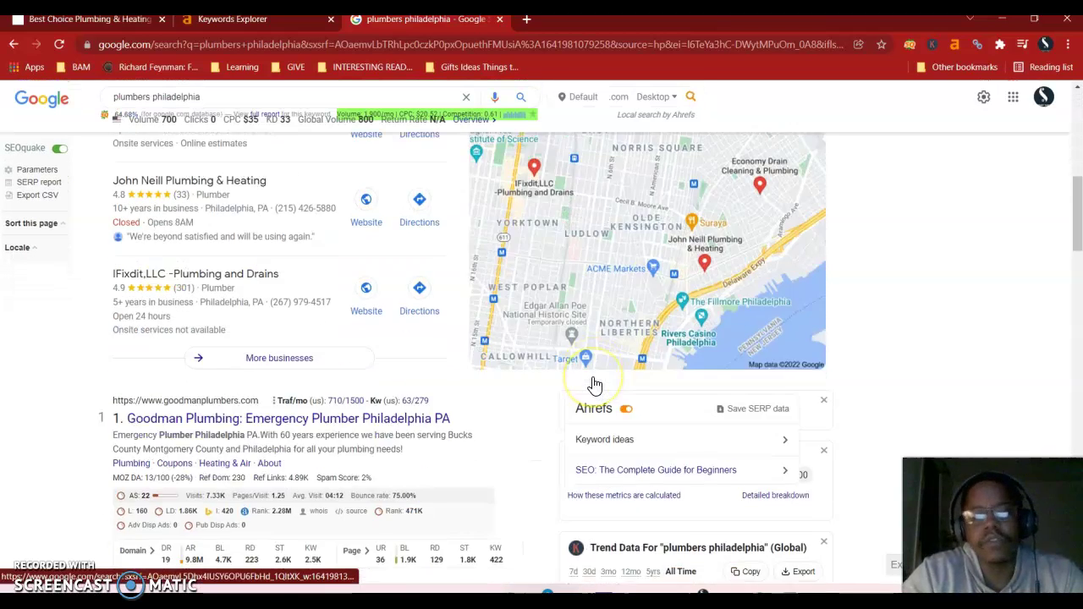
pyautogui.scroll(5, 595, 384)
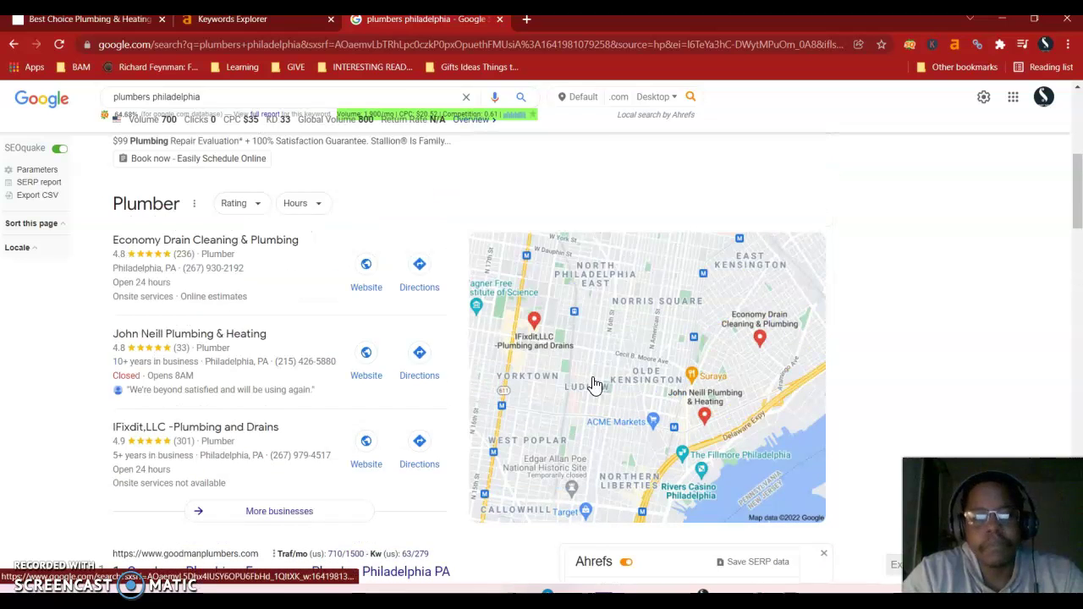
pyautogui.scroll(5, 595, 384)
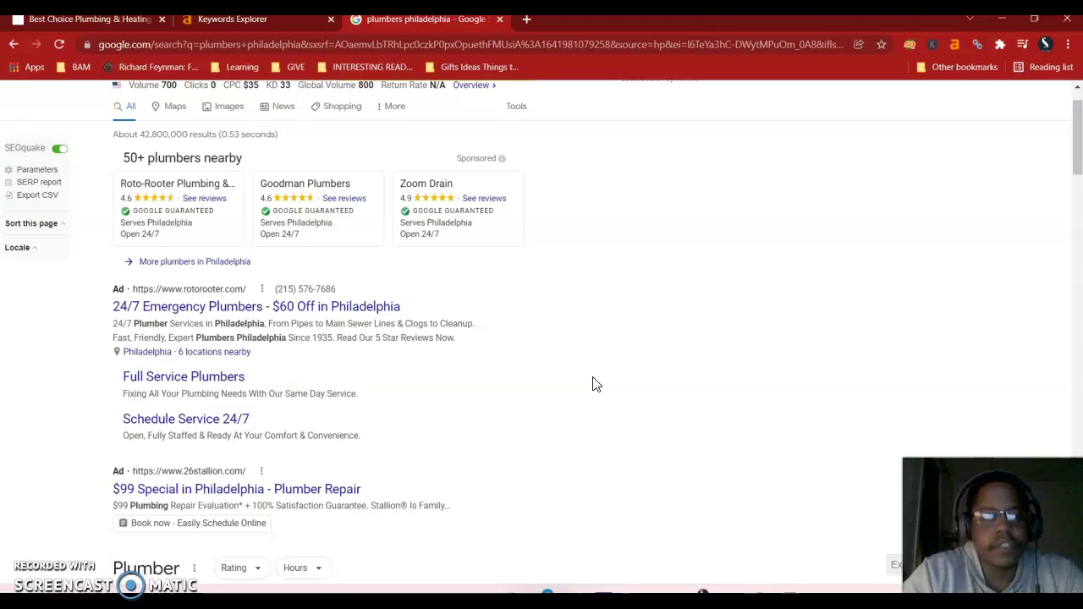
pyautogui.scroll(-1, 595, 385)
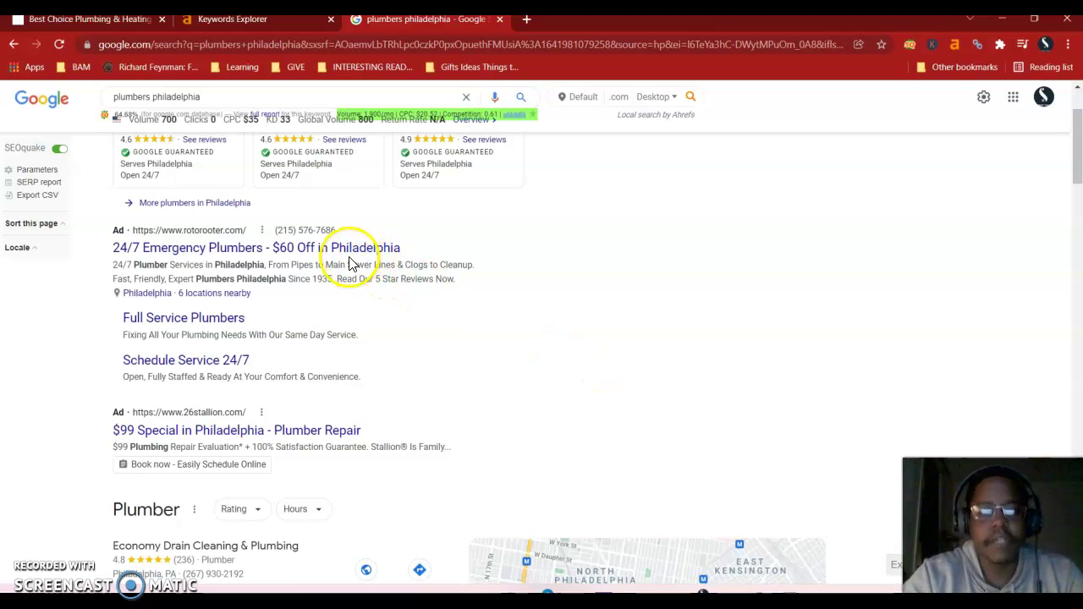
# - Examine the organic results' SEO metrics and the Related Keywords, People Also Search For and Long-Tail Keywords lists for plumbers philadelphia
pyautogui.scroll(-5, 648, 358)
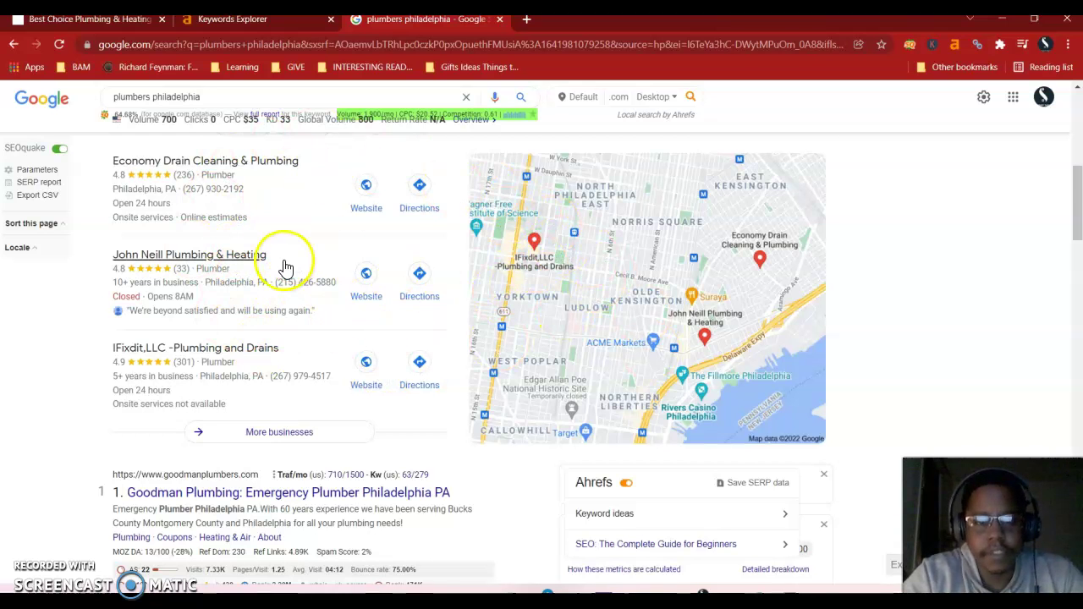
pyautogui.scroll(-3, 286, 267)
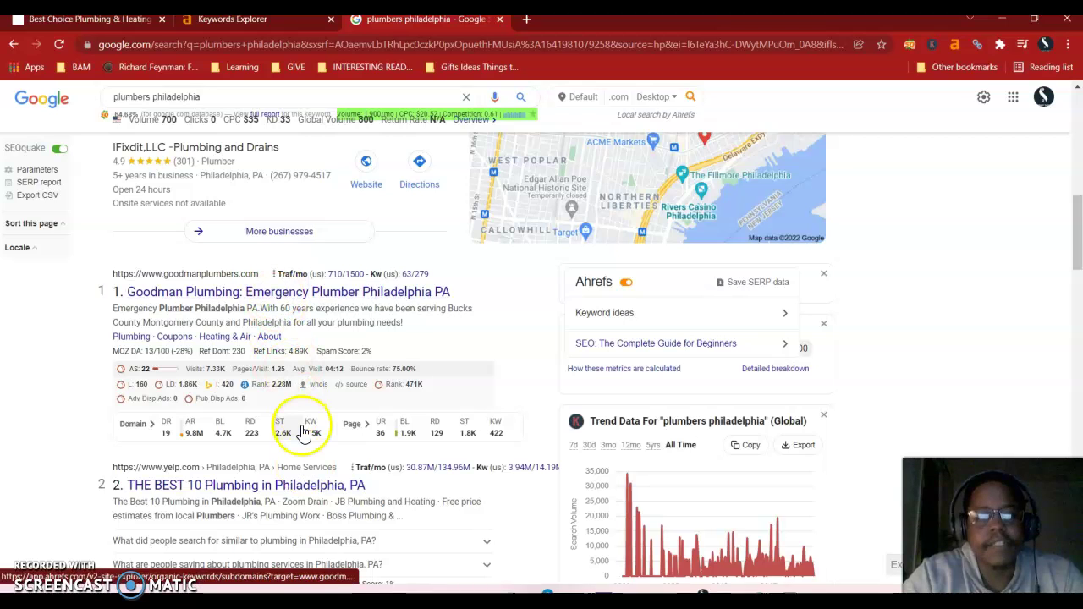
pyautogui.scroll(-5, 303, 433)
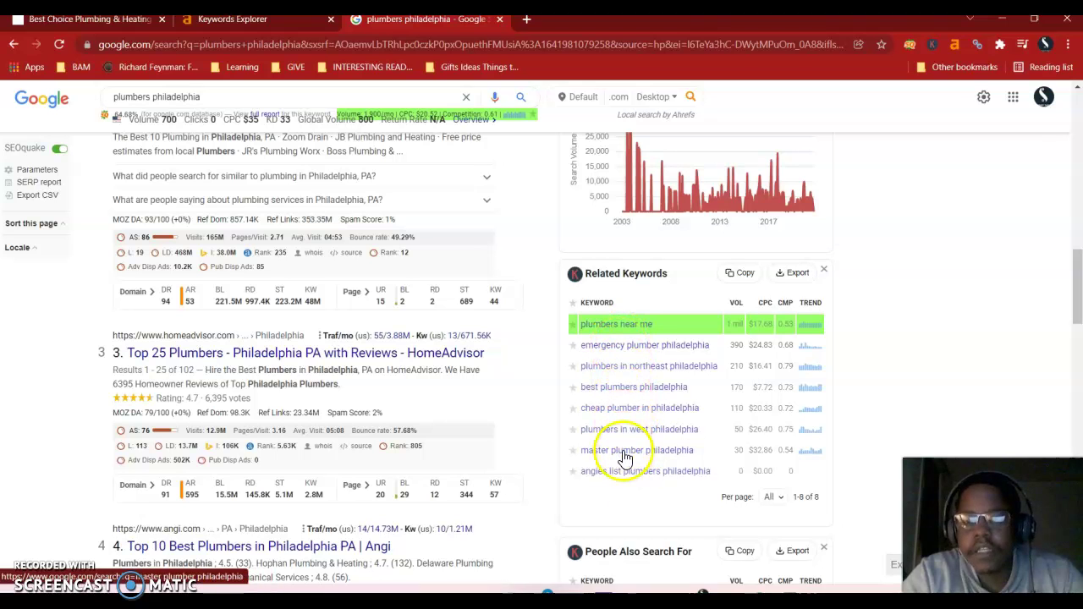
pyautogui.scroll(-1, 533, 350)
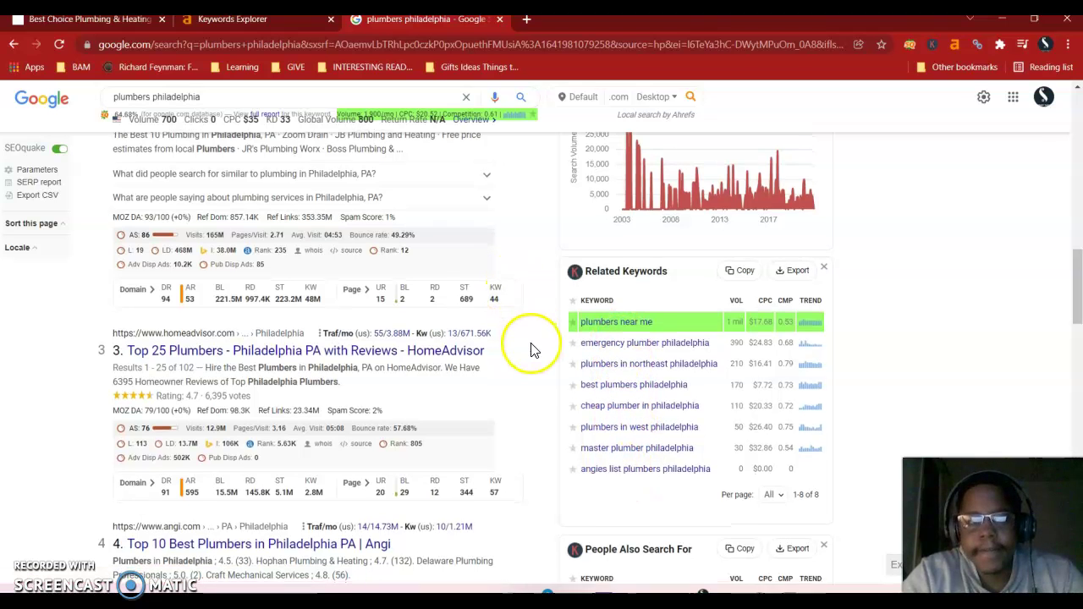
pyautogui.scroll(-1, 534, 349)
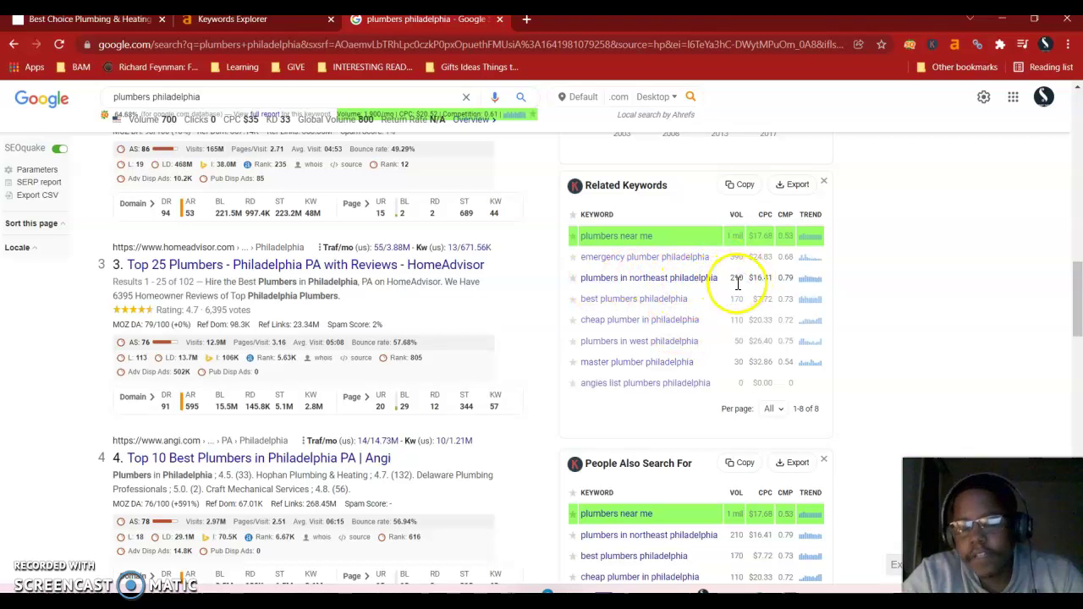
pyautogui.scroll(-2, 699, 410)
pyautogui.scroll(-2, 699, 411)
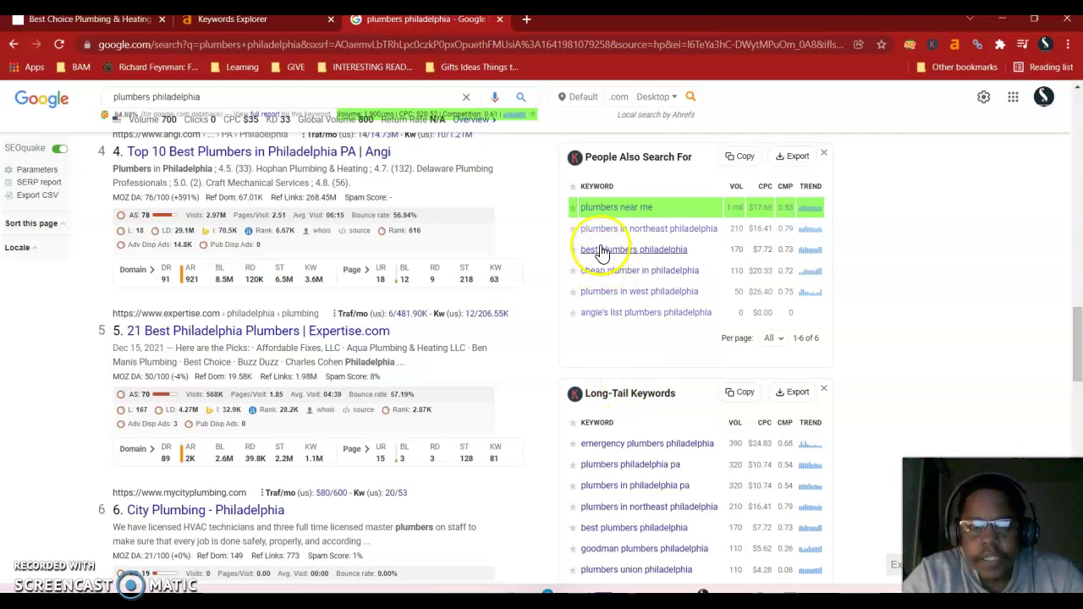
pyautogui.scroll(-3, 602, 318)
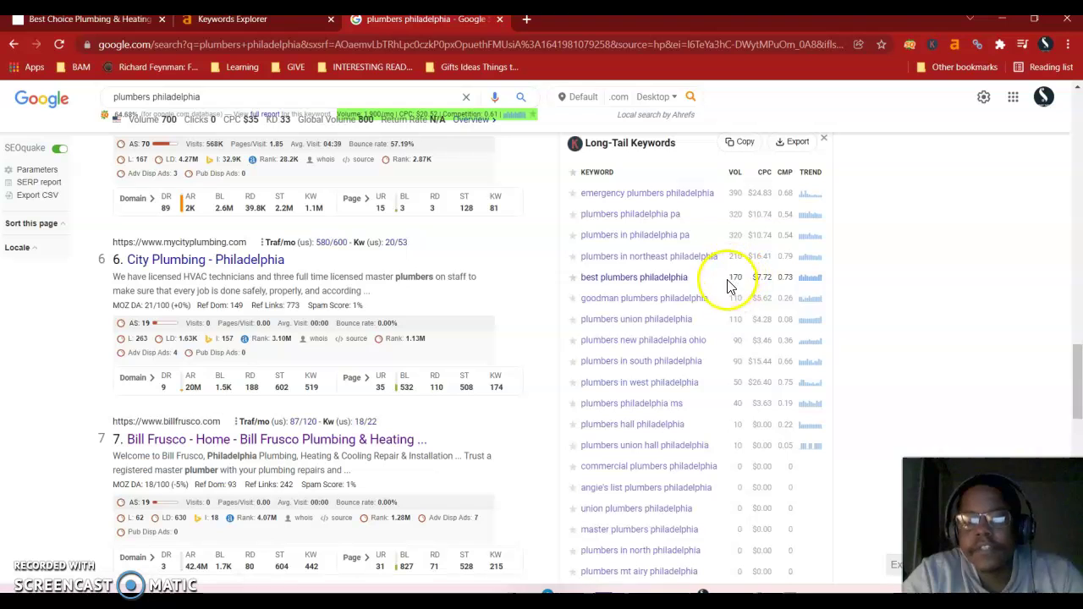
pyautogui.scroll(1, 677, 308)
pyautogui.scroll(3, 678, 308)
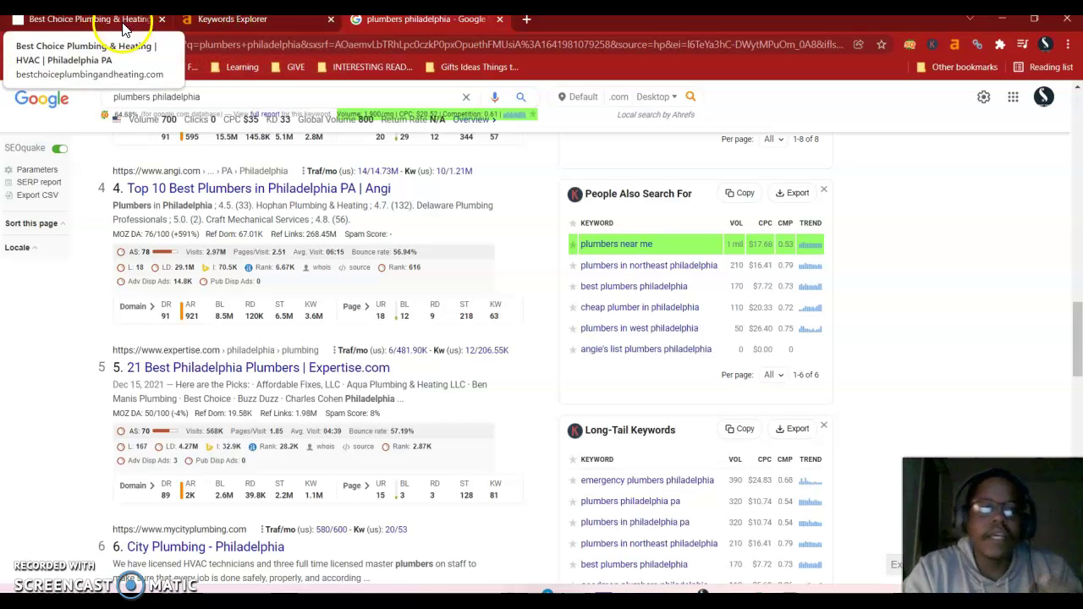
# - Return to the Best Choice Plumbing & Heating homepage and review its service headings, introductory text, financing section and banner against the keywords
pyautogui.click(148, 20)
pyautogui.scroll(-2, 194, 248)
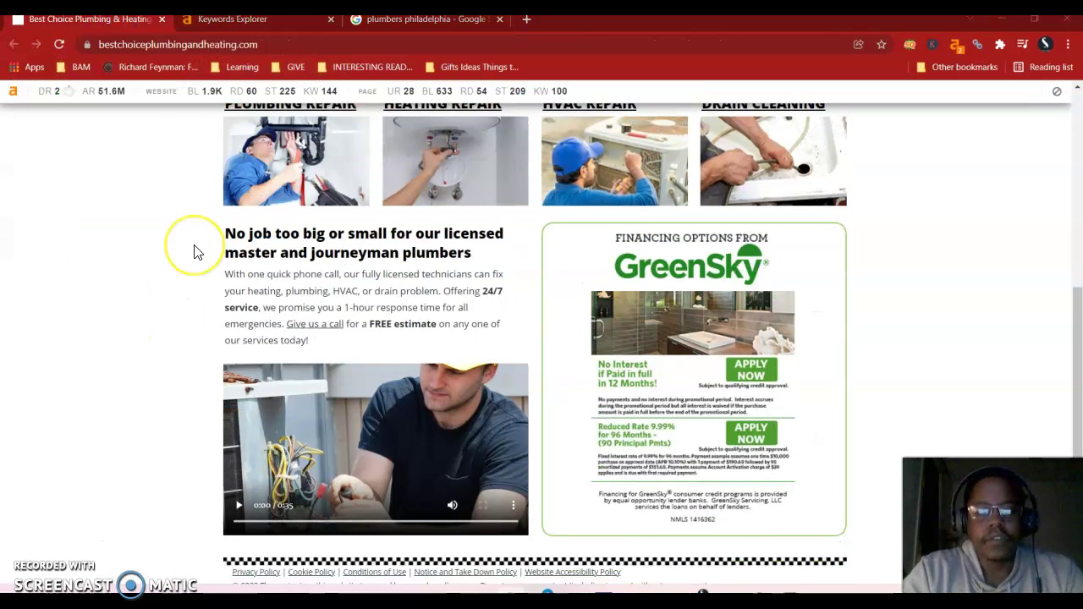
pyautogui.scroll(4, 194, 249)
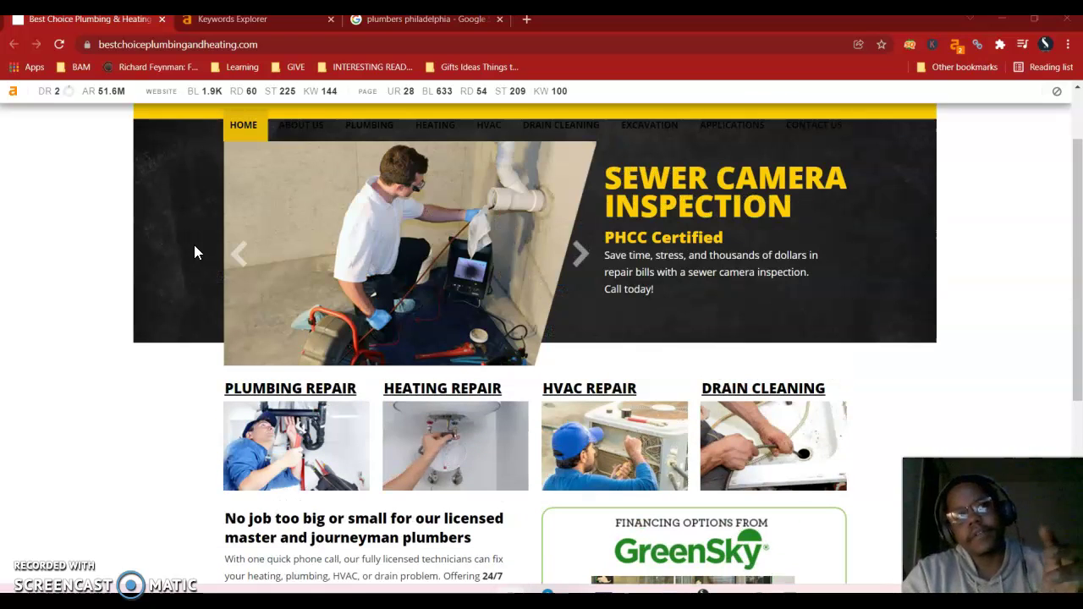
pyautogui.scroll(-3, 194, 251)
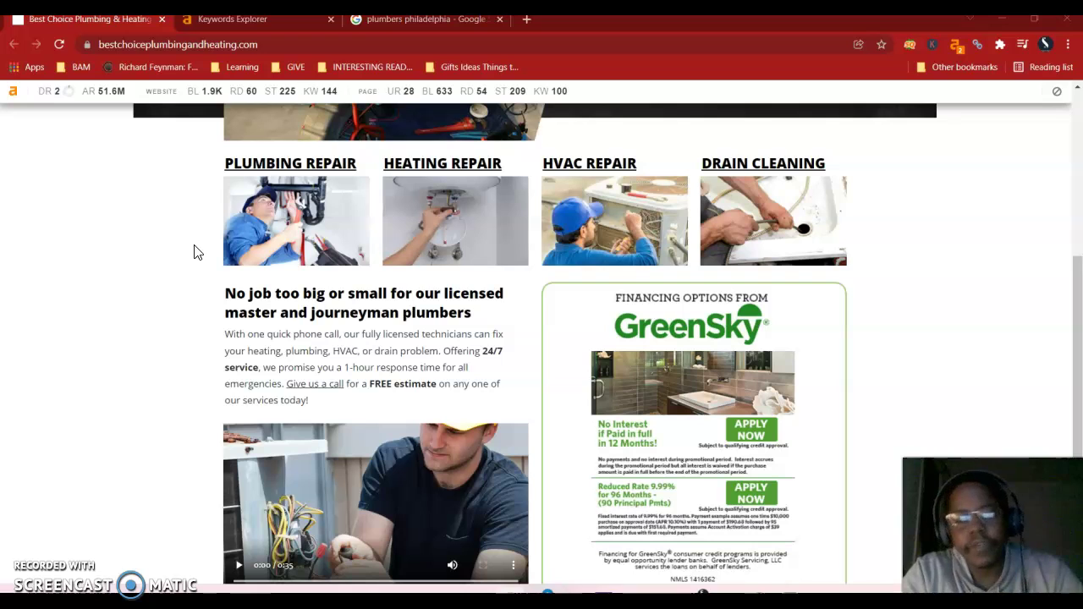
pyautogui.scroll(-2, 194, 251)
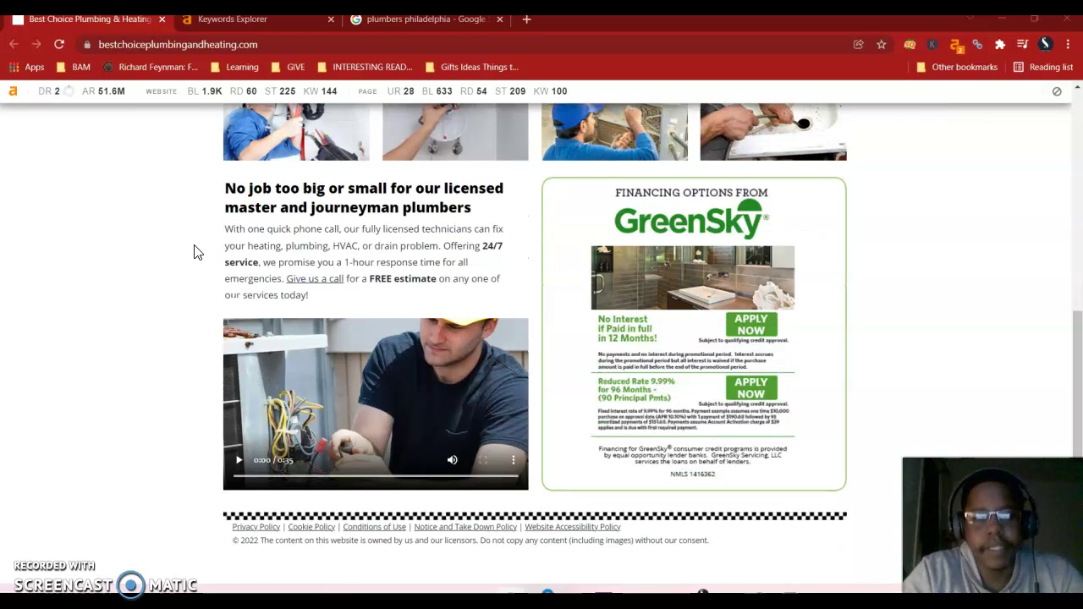
pyautogui.scroll(5, 193, 251)
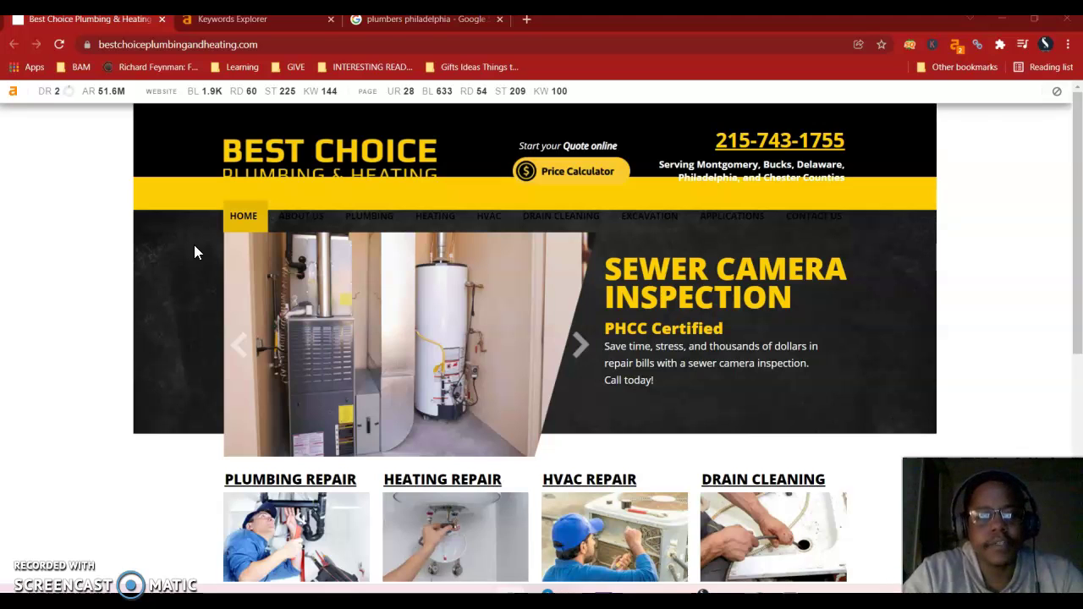
# - Go back to the plumbers philadelphia results and examine the local map listings and the top-ranked organic competitors
pyautogui.click(406, 20)
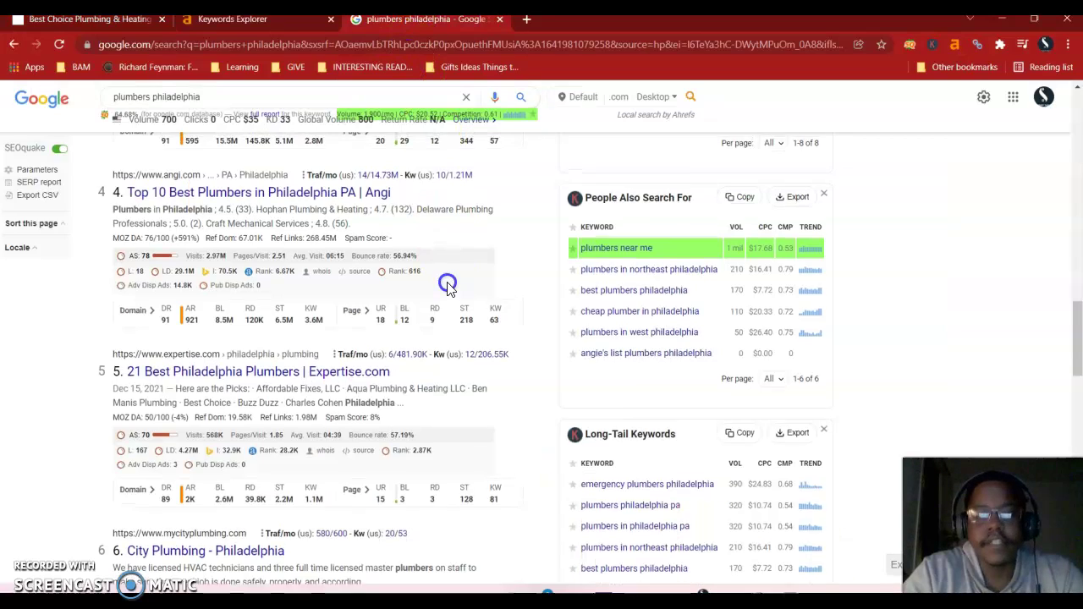
pyautogui.scroll(12, 448, 287)
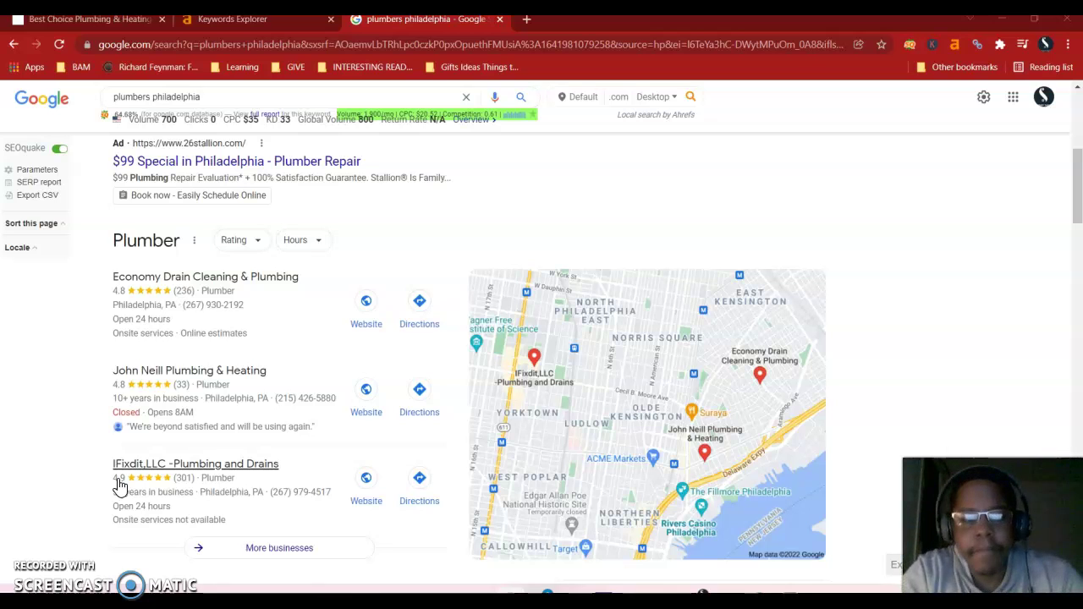
pyautogui.scroll(-3, 119, 487)
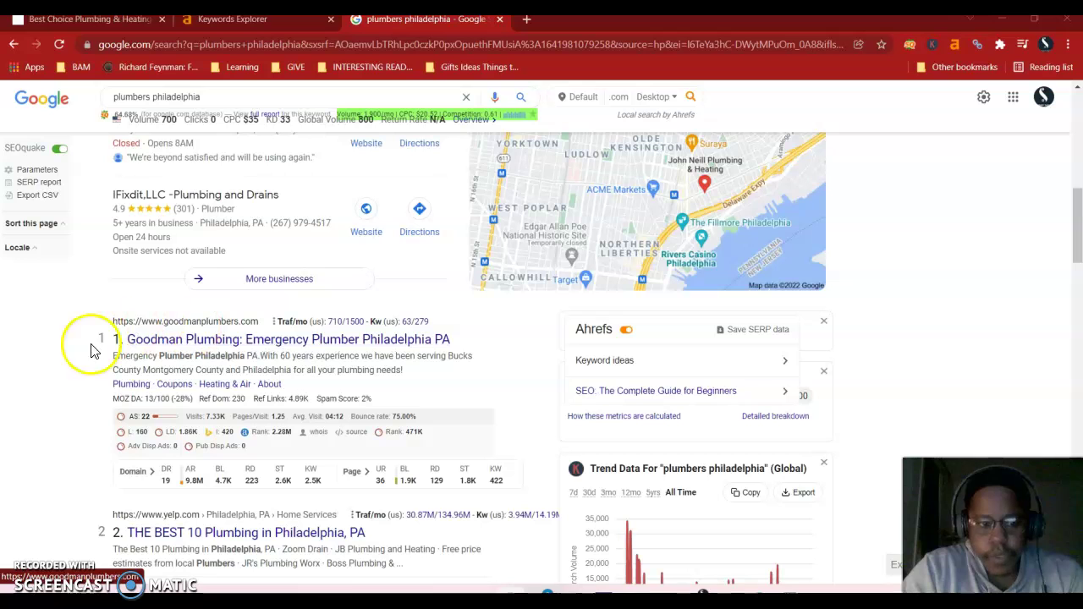
pyautogui.scroll(-2, 60, 484)
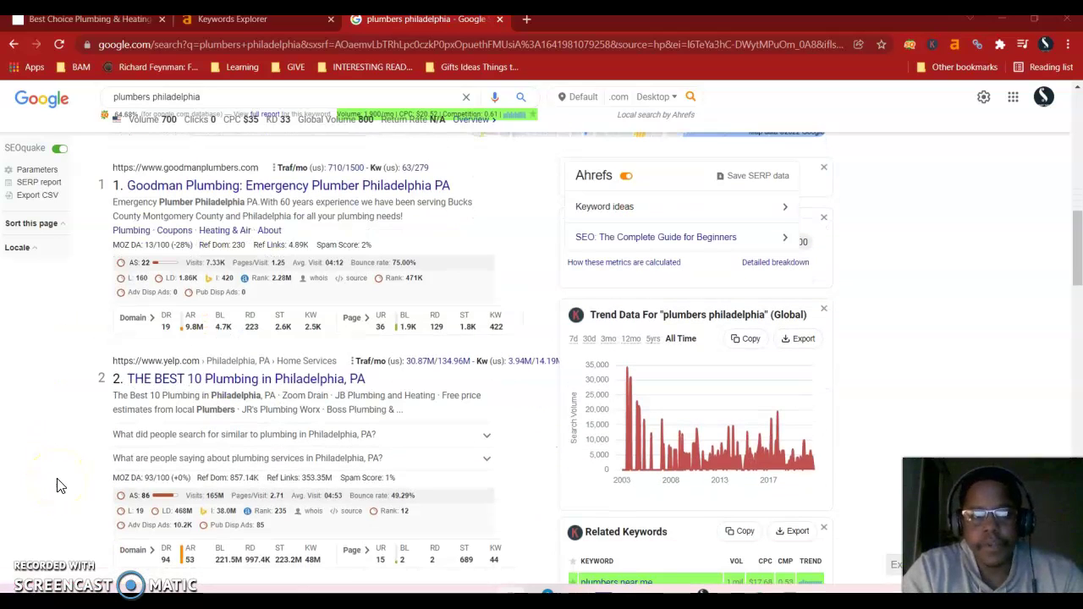
pyautogui.scroll(1, 56, 485)
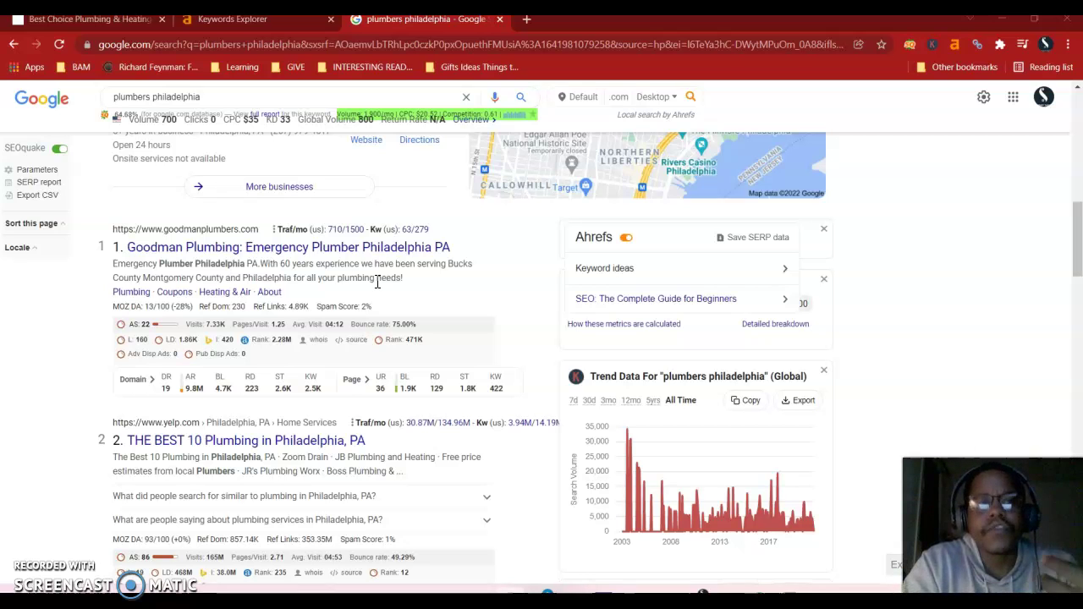
# - Copy the link address of the Goodman Plumbing result and switch to the open Ahrefs Keywords Explorer page
pyautogui.rightClick(230, 250)
pyautogui.click(288, 382)
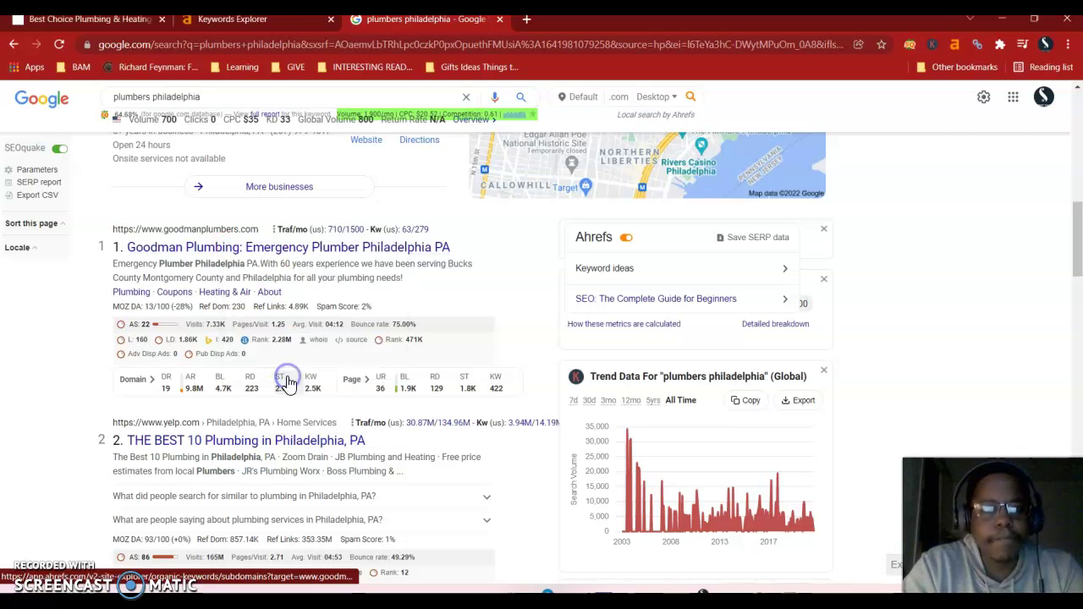
pyautogui.click(257, 28)
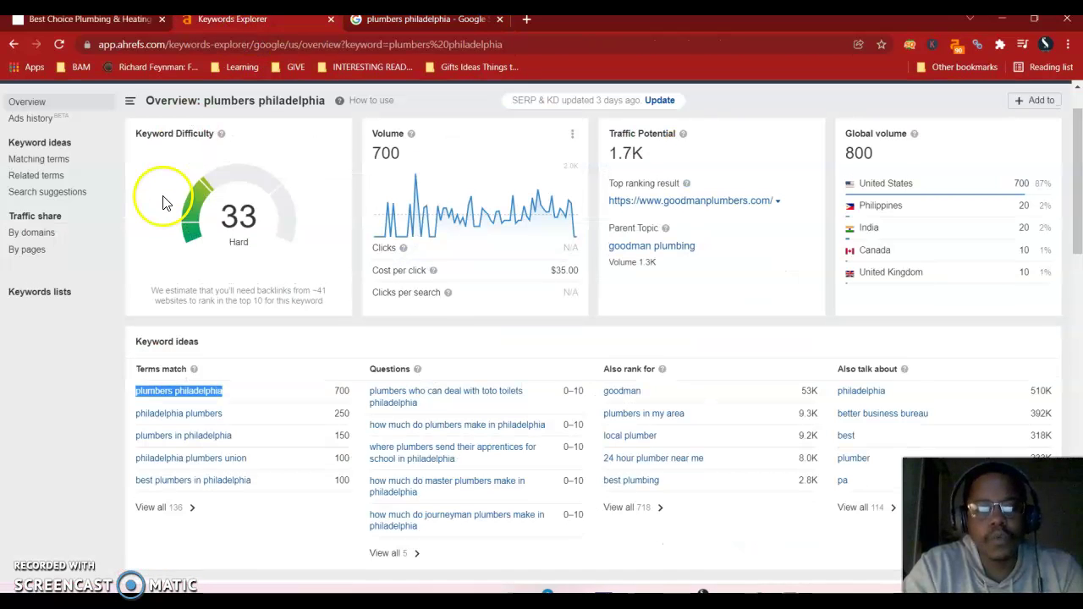
pyautogui.scroll(1, 165, 204)
pyautogui.click(95, 98)
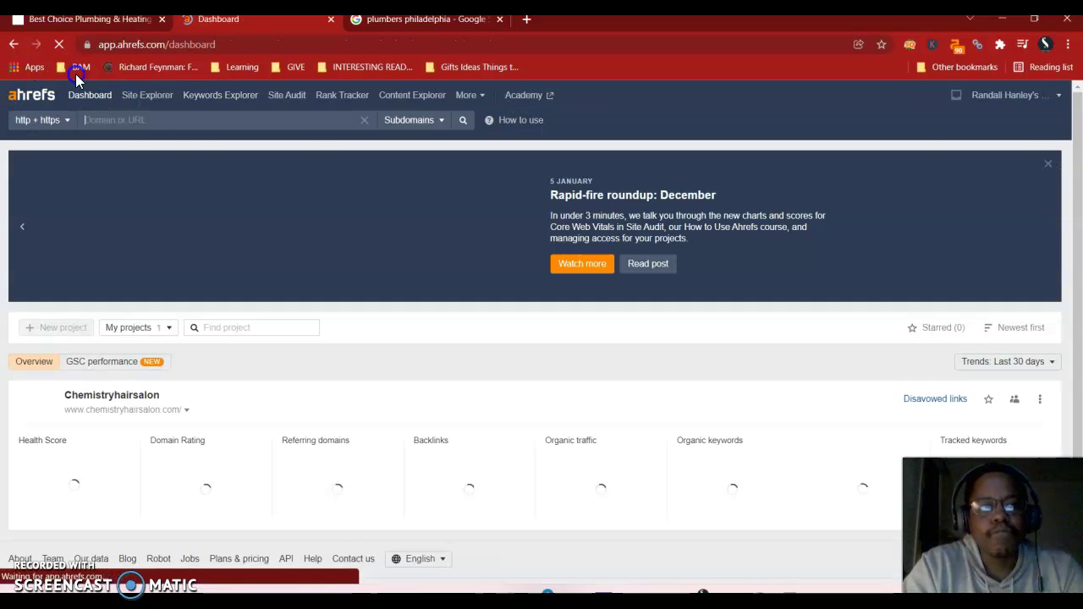
pyautogui.click(14, 44)
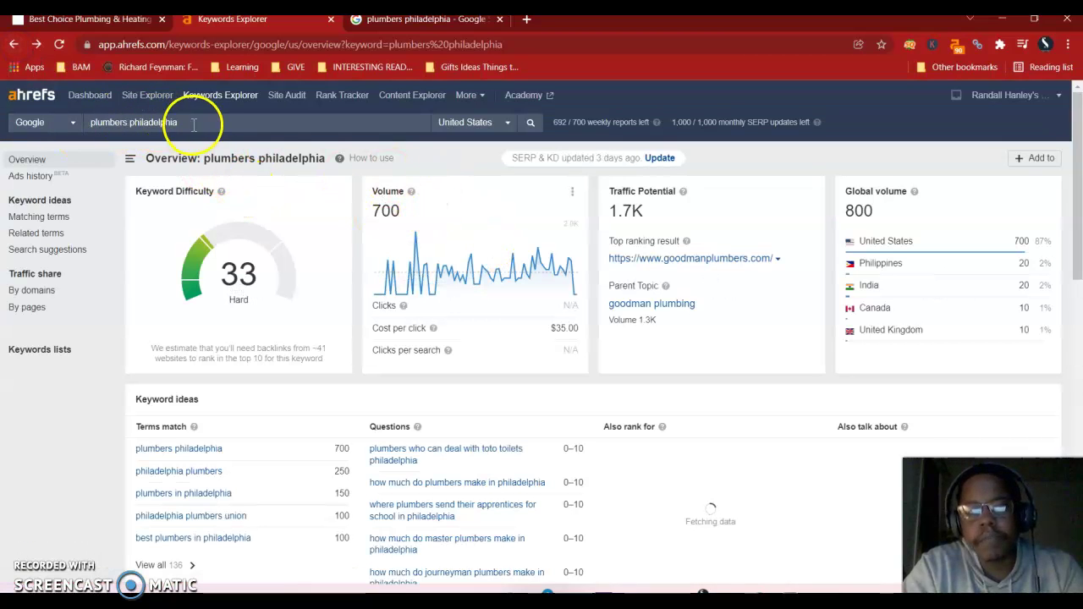
# - Check the search volume for plumbers philadelphia and view the keyword's traffic share by domains
pyautogui.moveTo(412, 198)
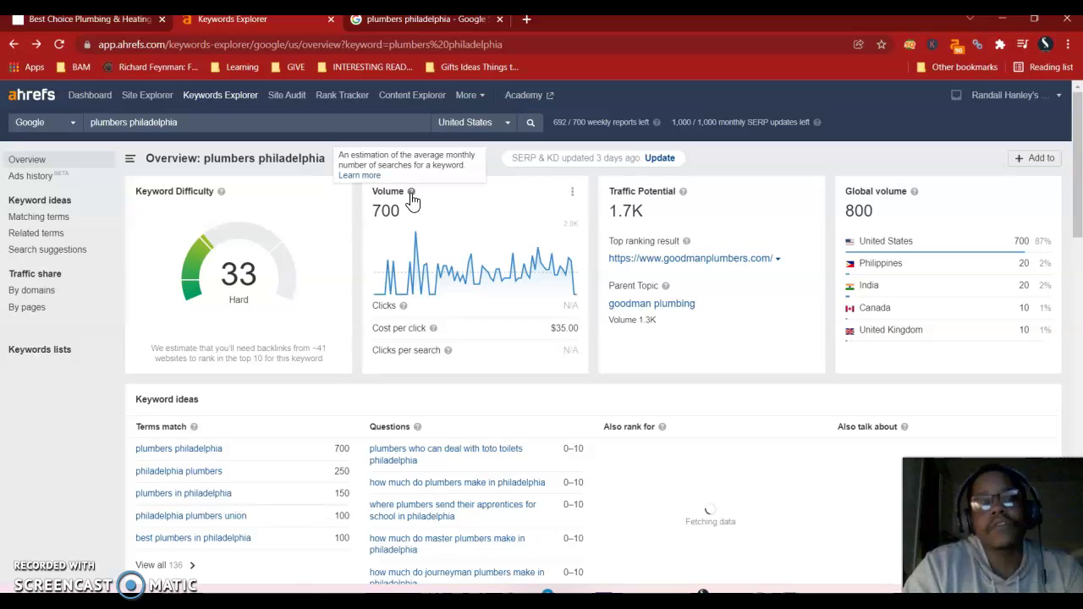
pyautogui.click(37, 290)
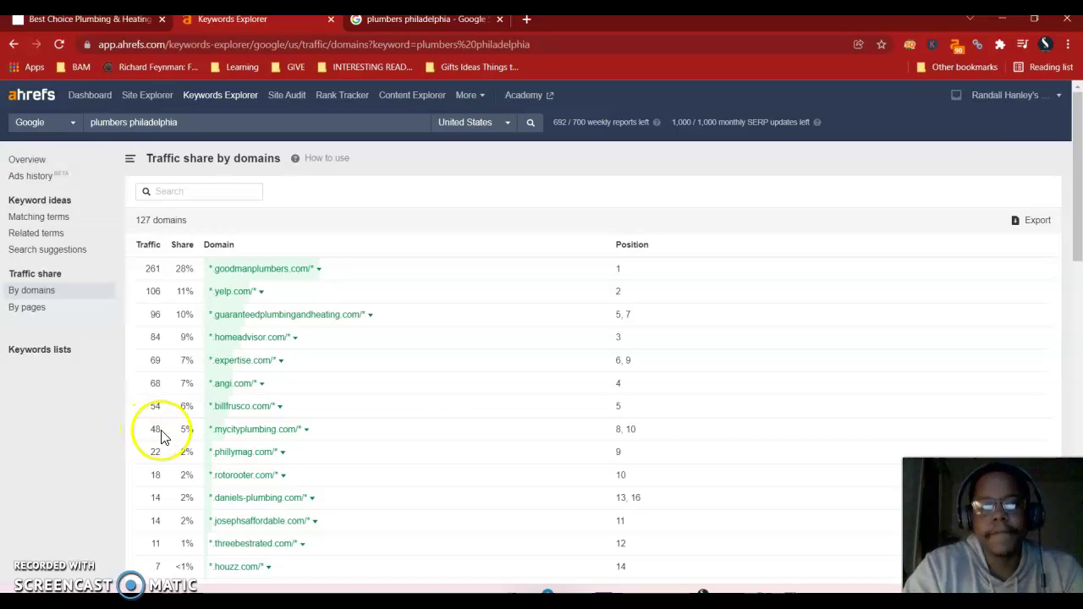
pyautogui.click(146, 94)
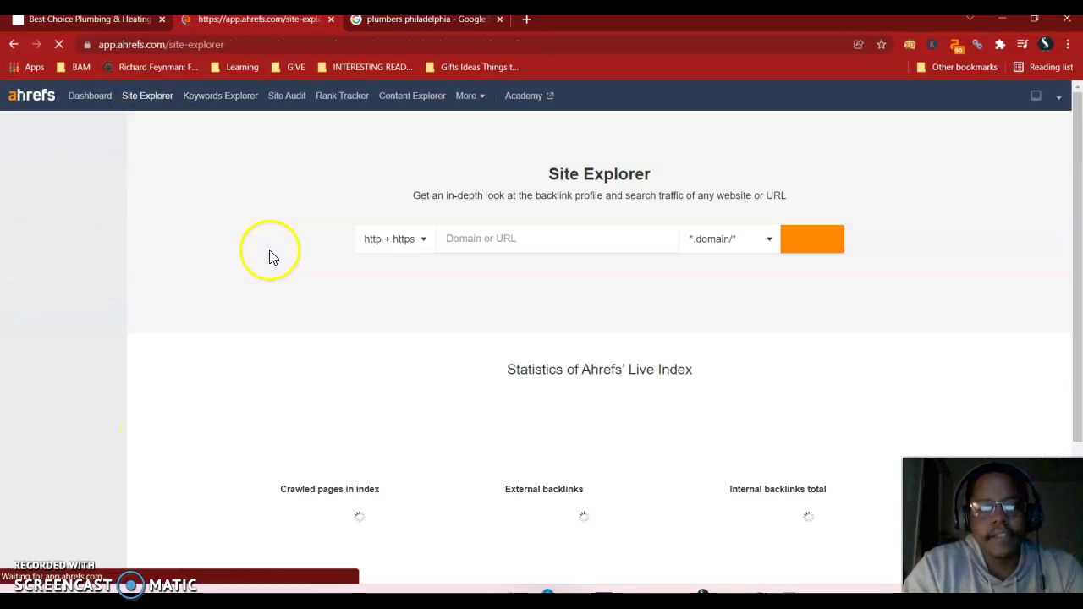
pyautogui.hotkey('ctrl', 'v')
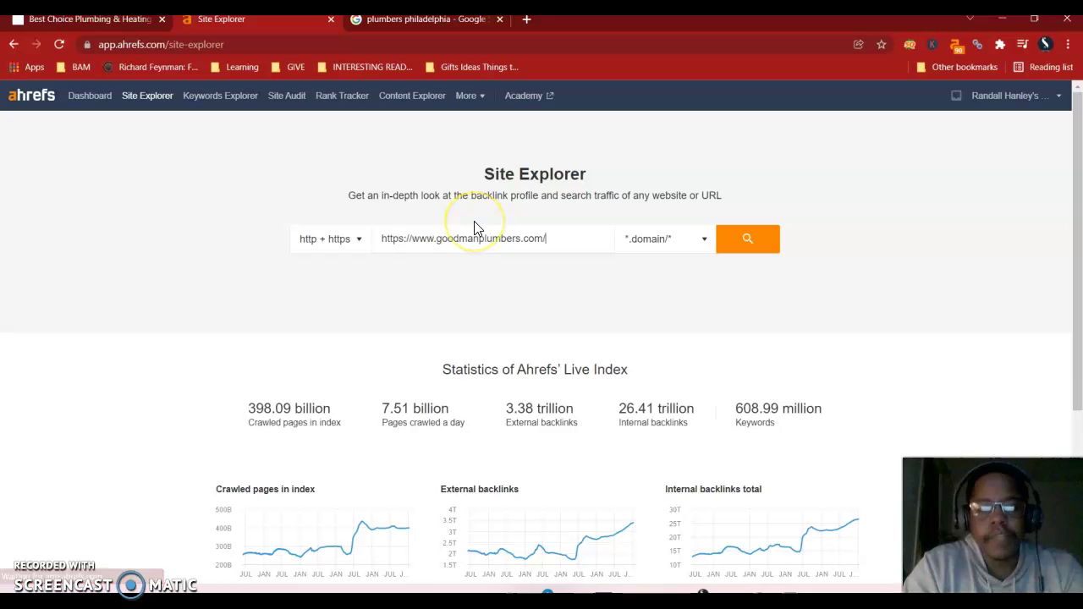
pyautogui.press('Return')
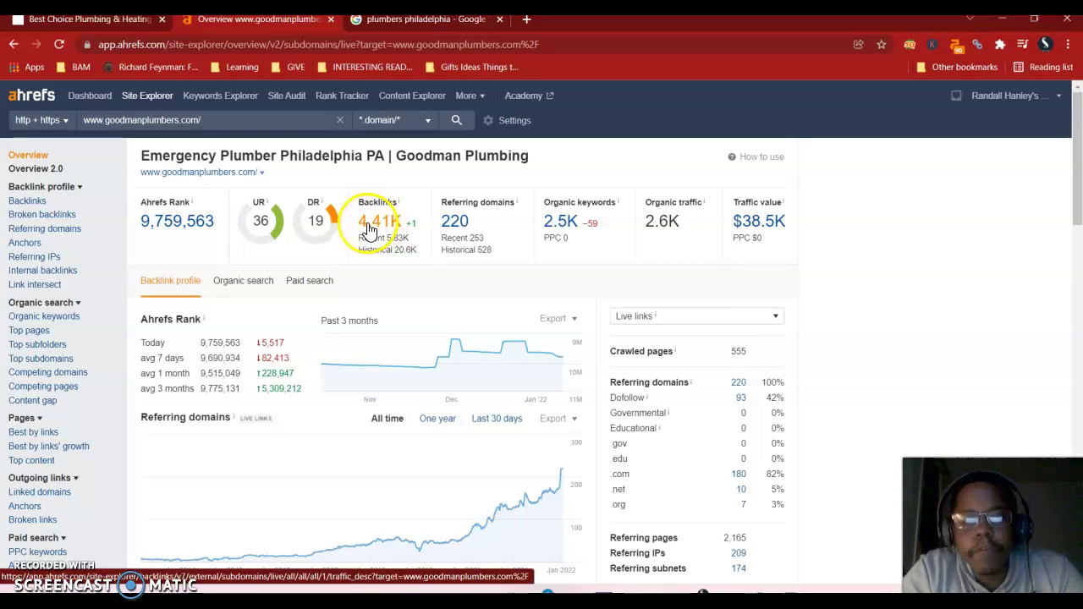
# - Open the referring domains report for goodmanplumbers.com and examine the linking sites, their domain ratings and dofollow links
pyautogui.click(453, 227)
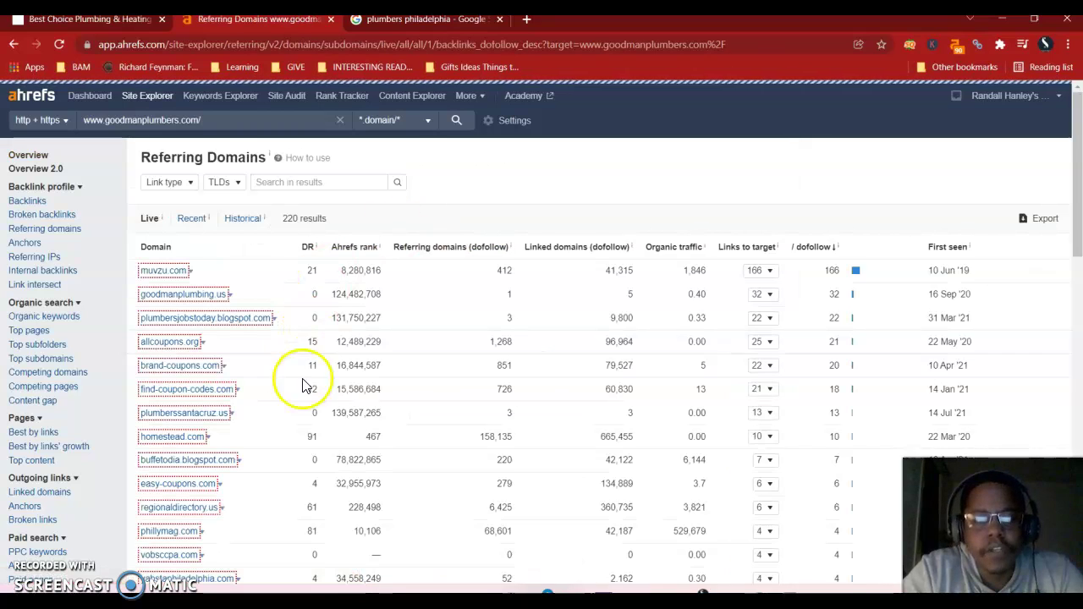
pyautogui.scroll(-3, 295, 432)
pyautogui.scroll(-3, 295, 435)
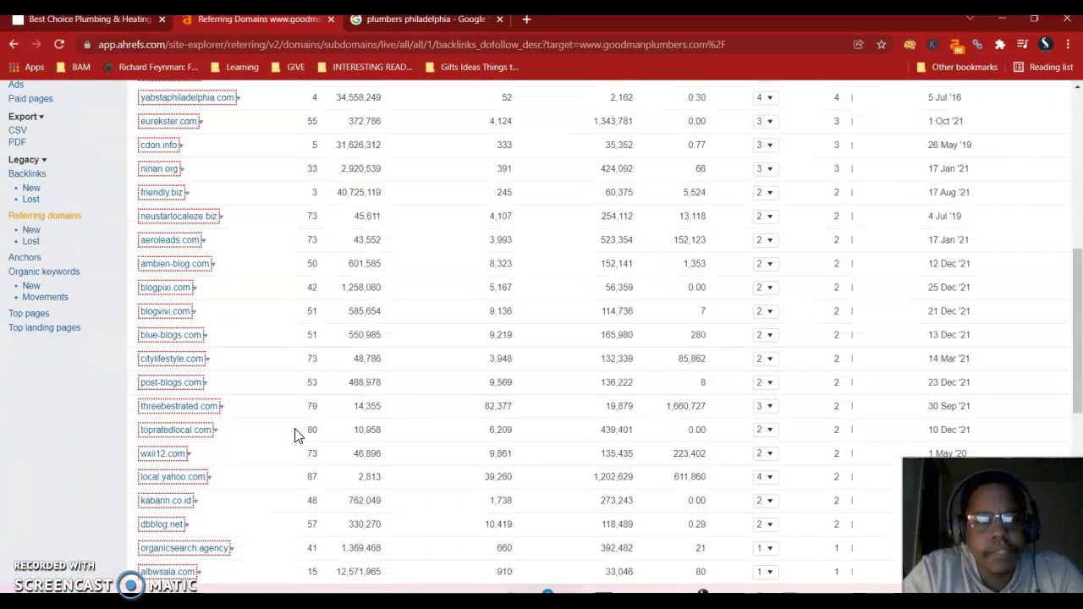
pyautogui.scroll(4, 296, 435)
pyautogui.click(256, 300)
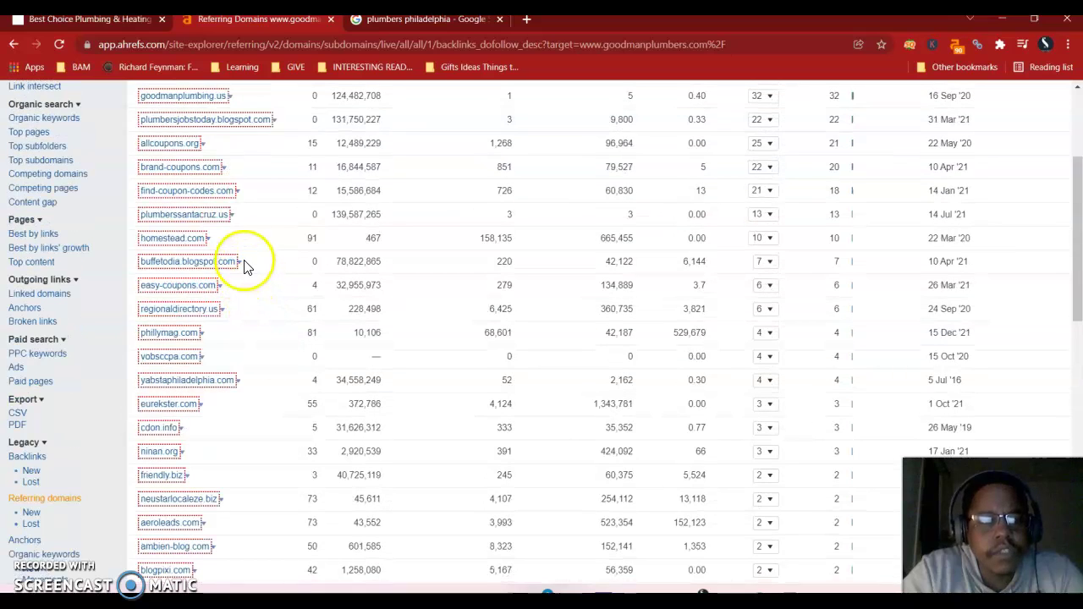
pyautogui.scroll(1, 244, 184)
pyautogui.scroll(1, 243, 177)
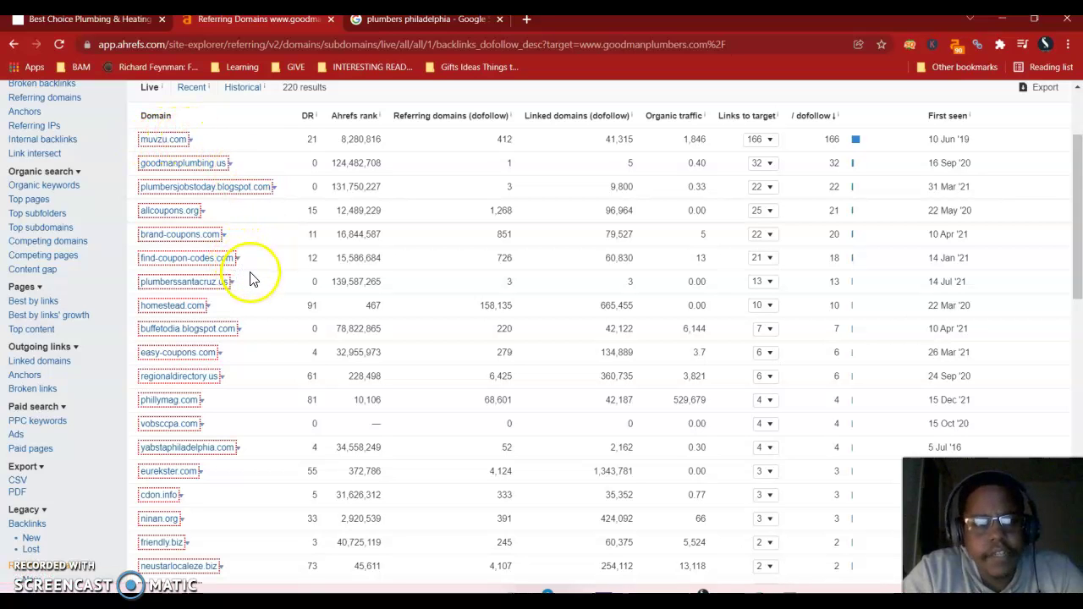
pyautogui.scroll(-3, 246, 364)
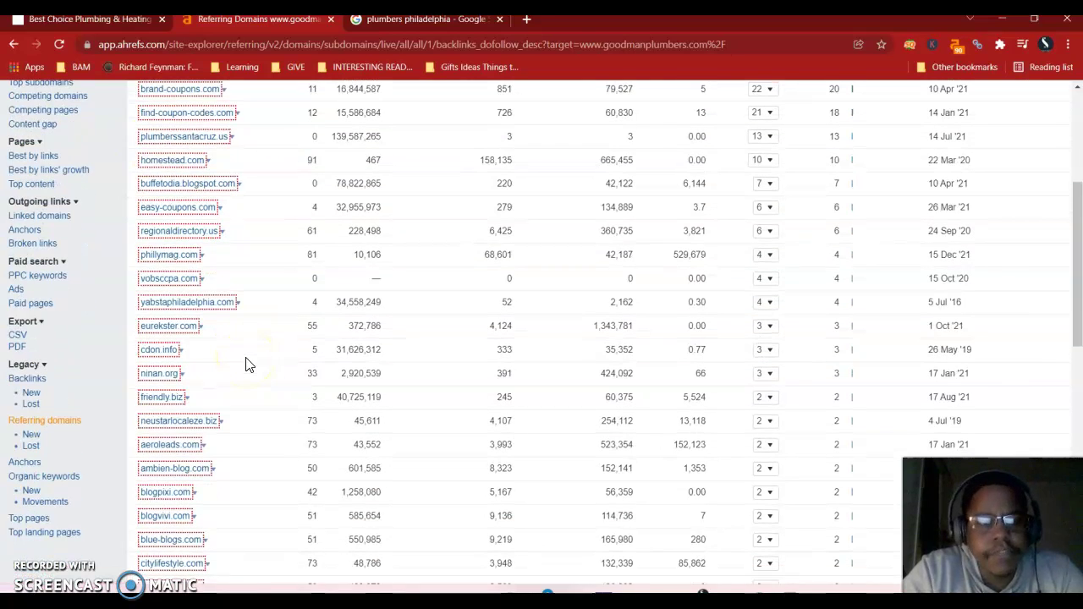
pyautogui.scroll(-3, 246, 364)
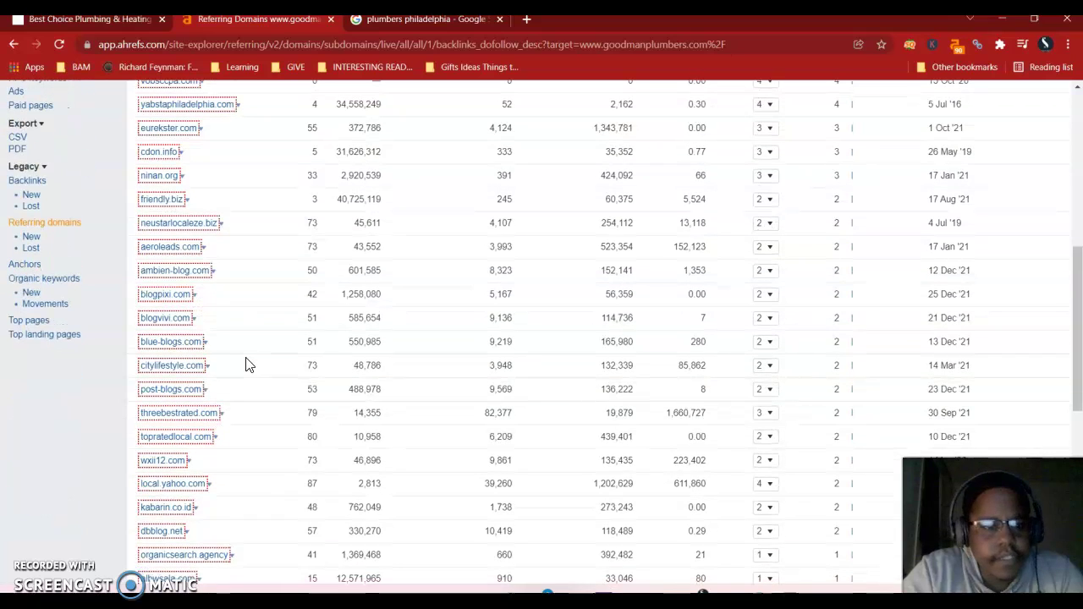
pyautogui.scroll(-3, 247, 364)
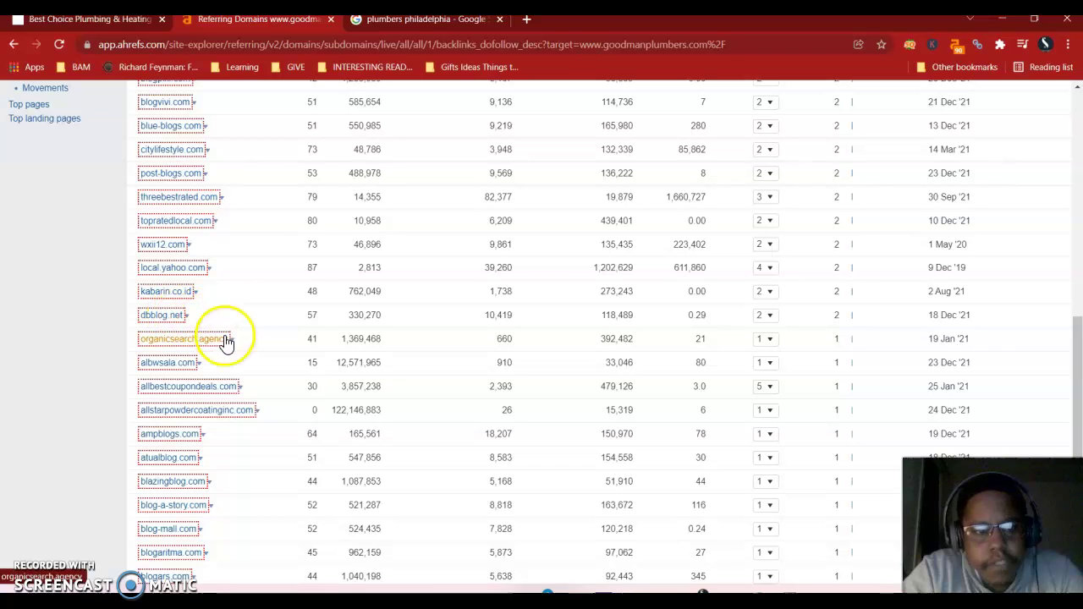
pyautogui.scroll(-2, 237, 364)
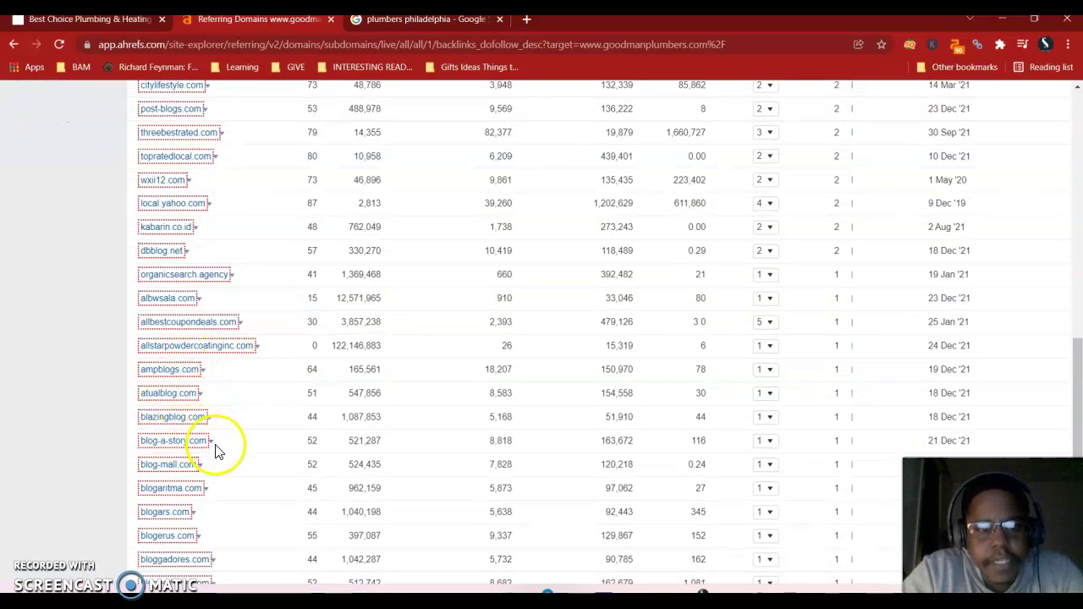
# - Go to page 2 of Goodman Plumbing's referring domains and open the freshchalk.com site from the list
pyautogui.scroll(-3, 216, 450)
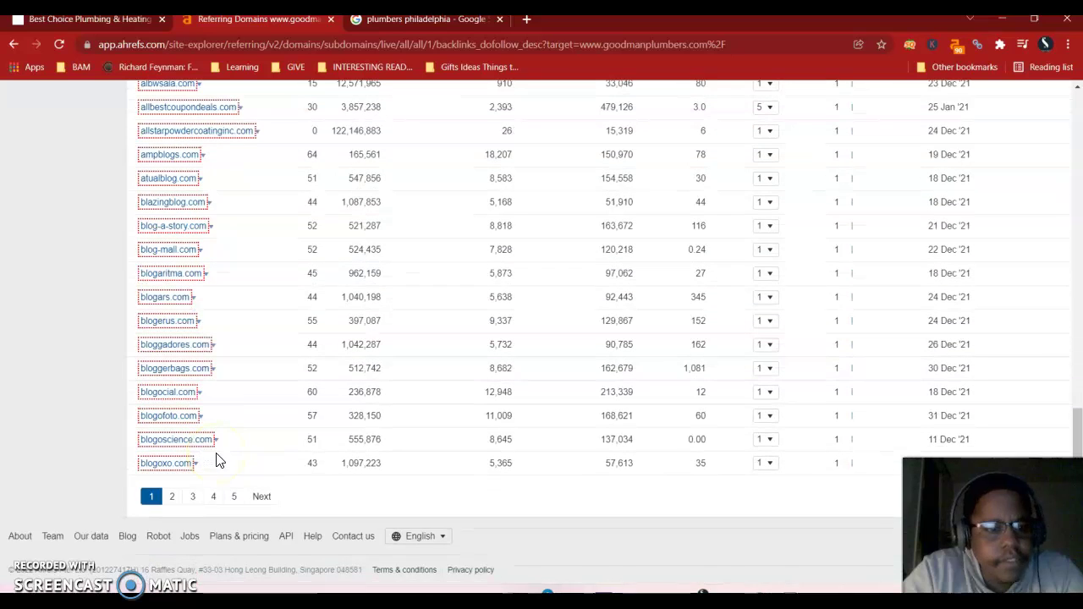
pyautogui.click(172, 496)
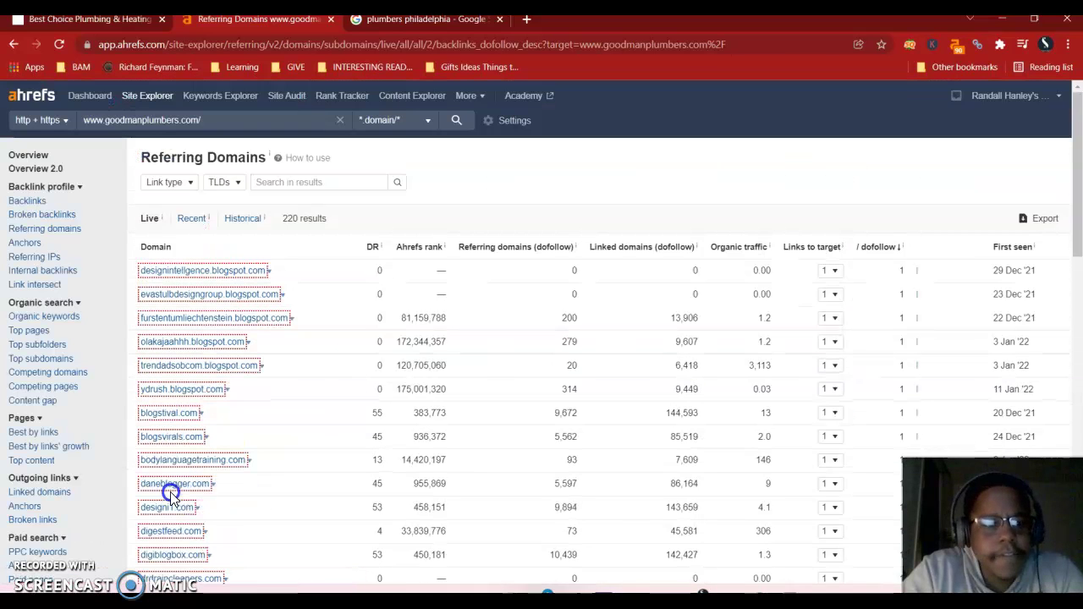
pyautogui.scroll(-4, 243, 455)
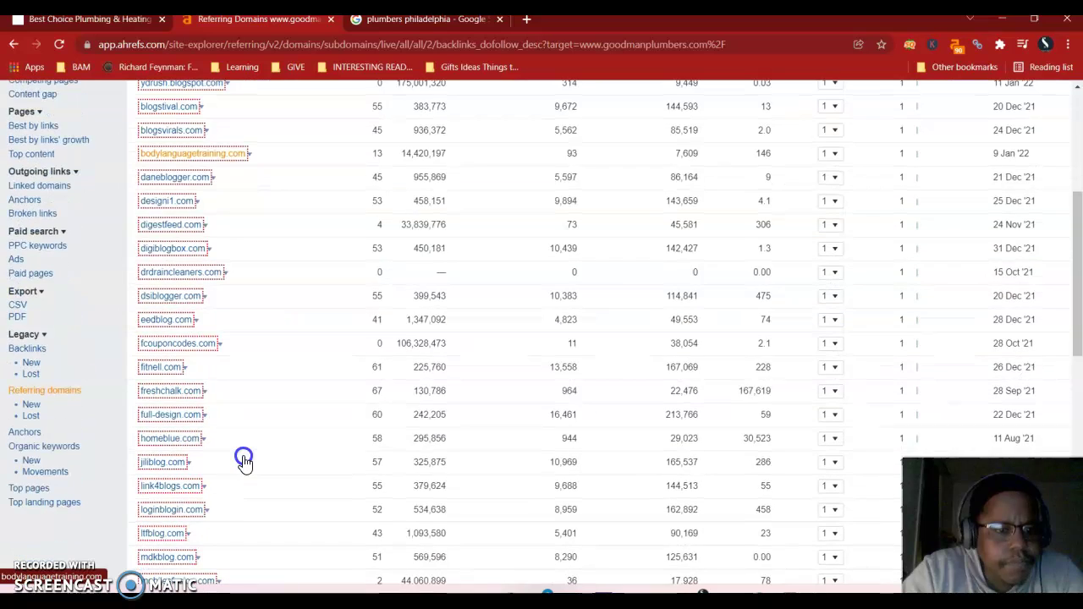
pyautogui.scroll(-2, 243, 458)
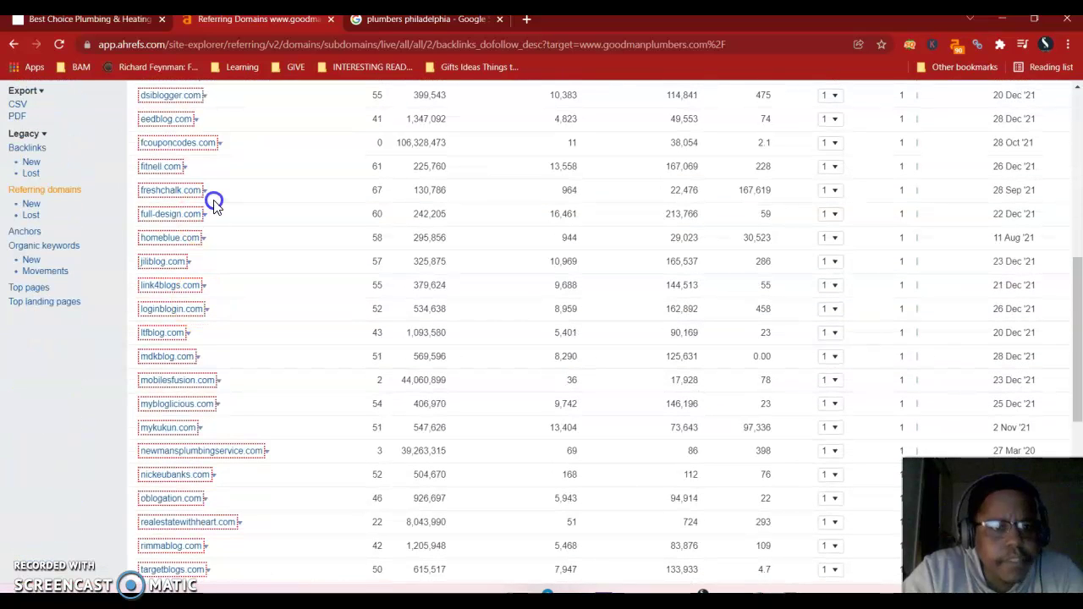
pyautogui.click(202, 191)
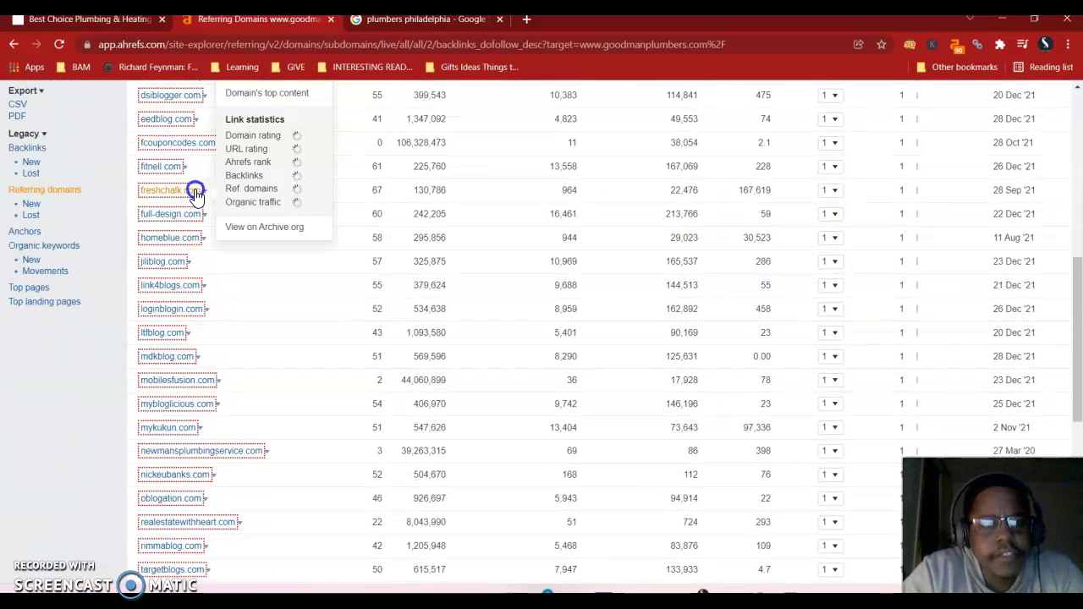
pyautogui.click(182, 191)
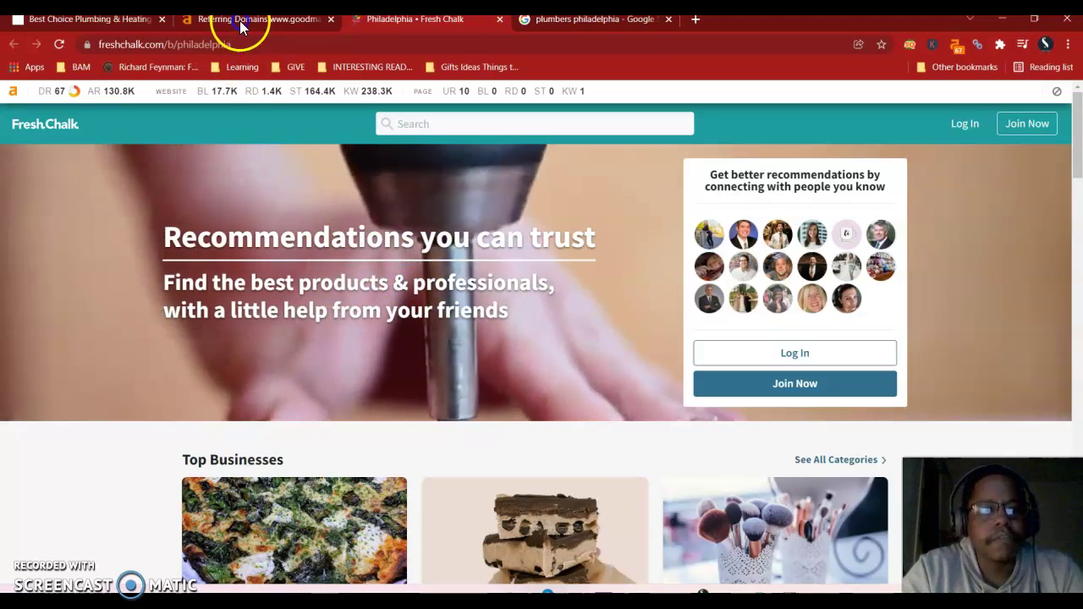
# - Return to the referring domains list, view the linking ec2-34-201-233-156.compute-1.amazonaws.com site and close it
pyautogui.click(243, 23)
pyautogui.scroll(-3, 295, 353)
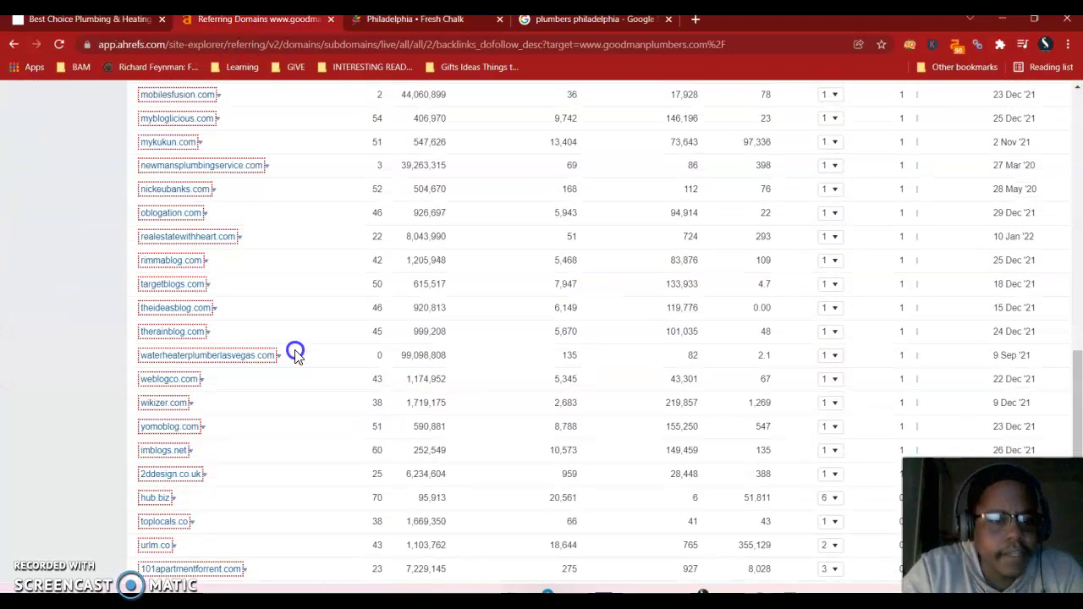
pyautogui.scroll(-1, 295, 353)
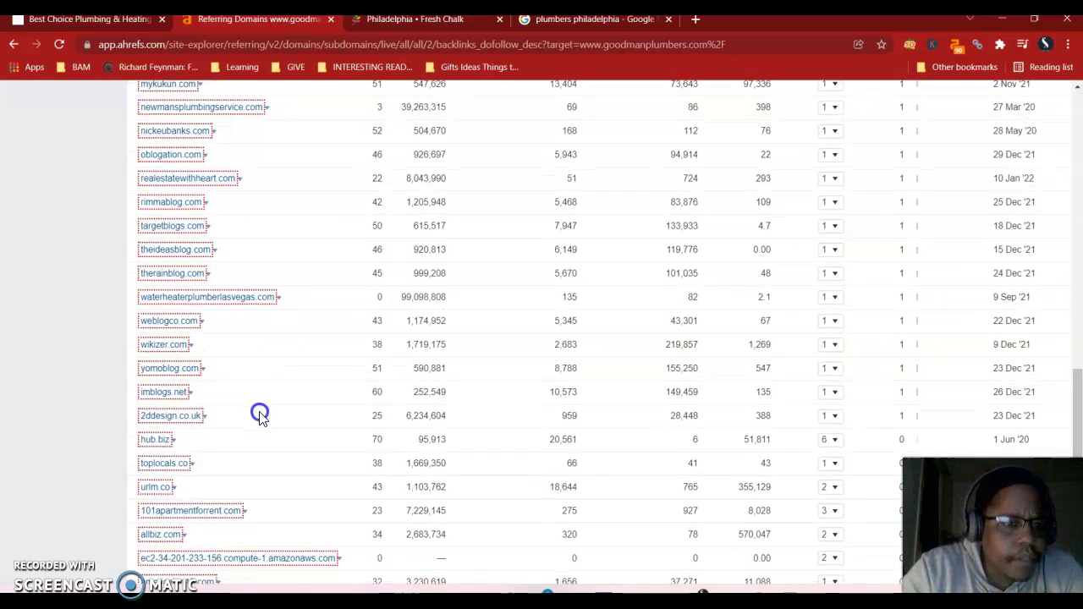
pyautogui.scroll(-2, 260, 415)
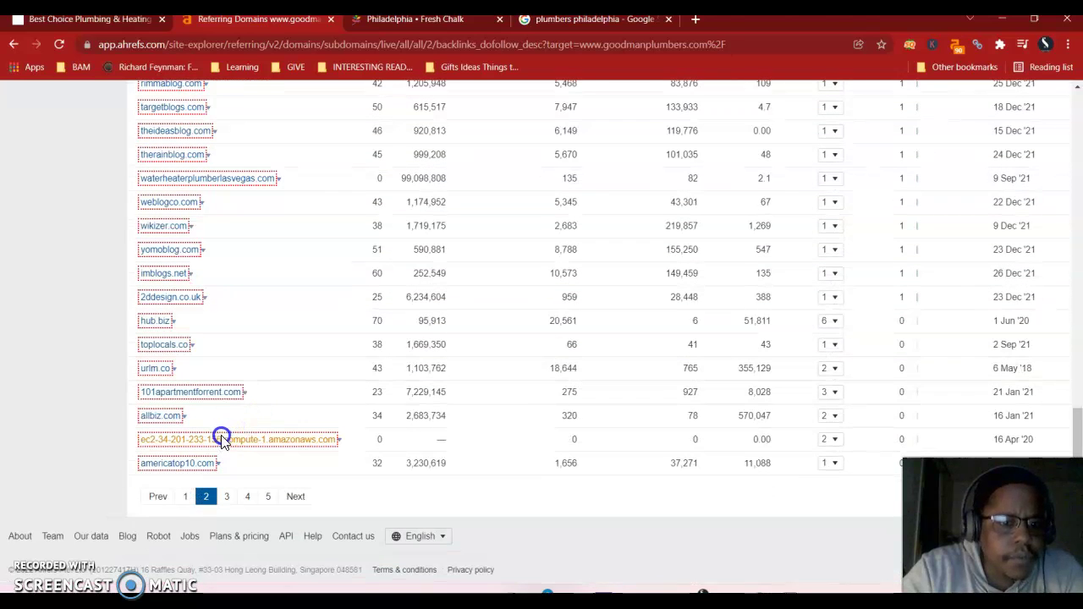
pyautogui.click(221, 438)
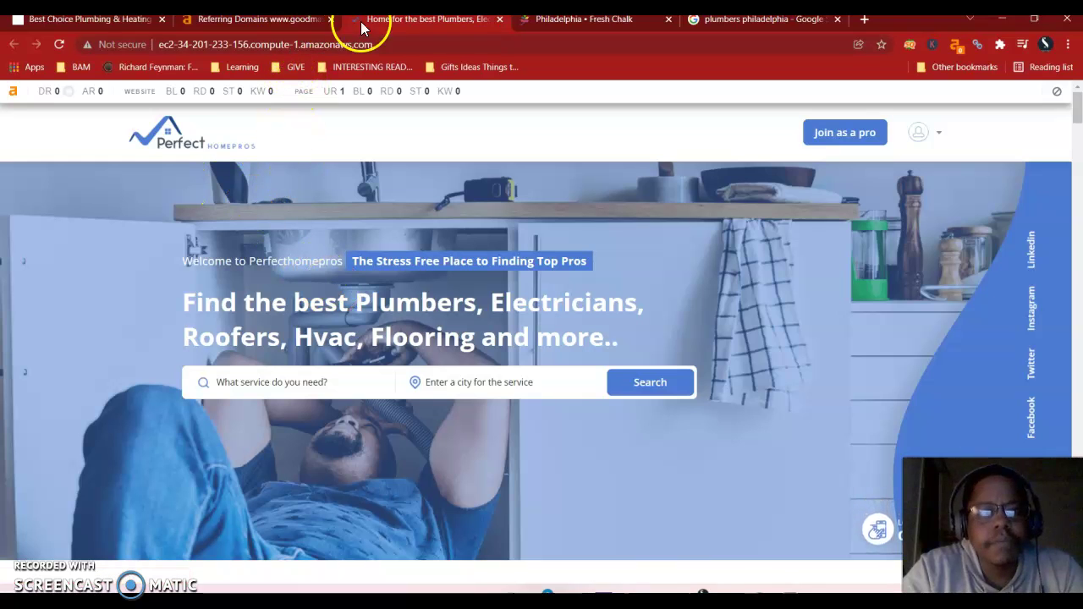
pyautogui.click(499, 19)
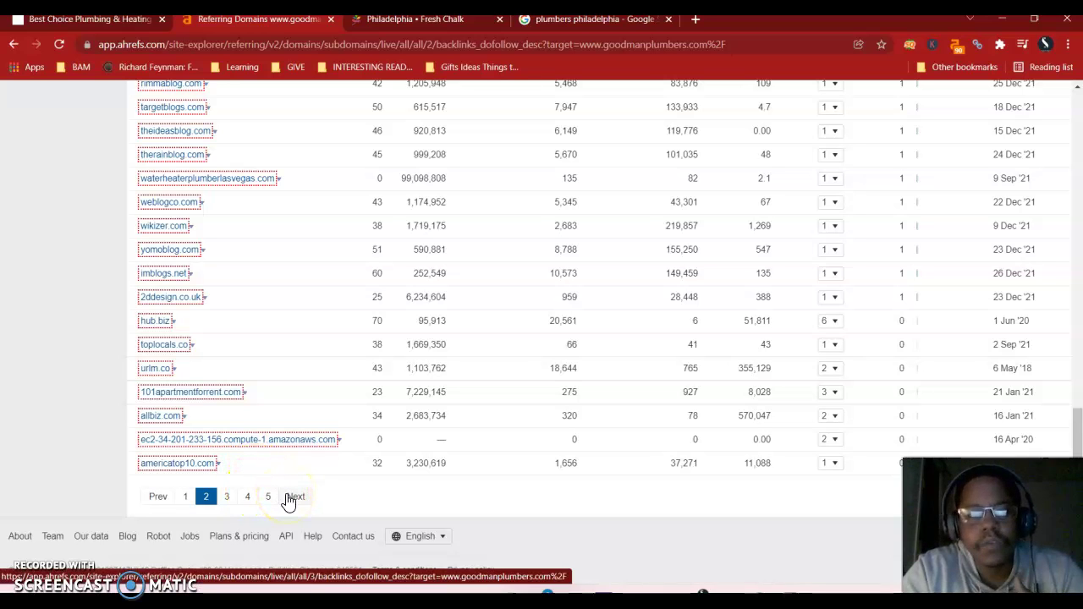
# - Go to page 3 of the referring domains, open best-university.com and examine its homepage categories and footer
pyautogui.click(224, 497)
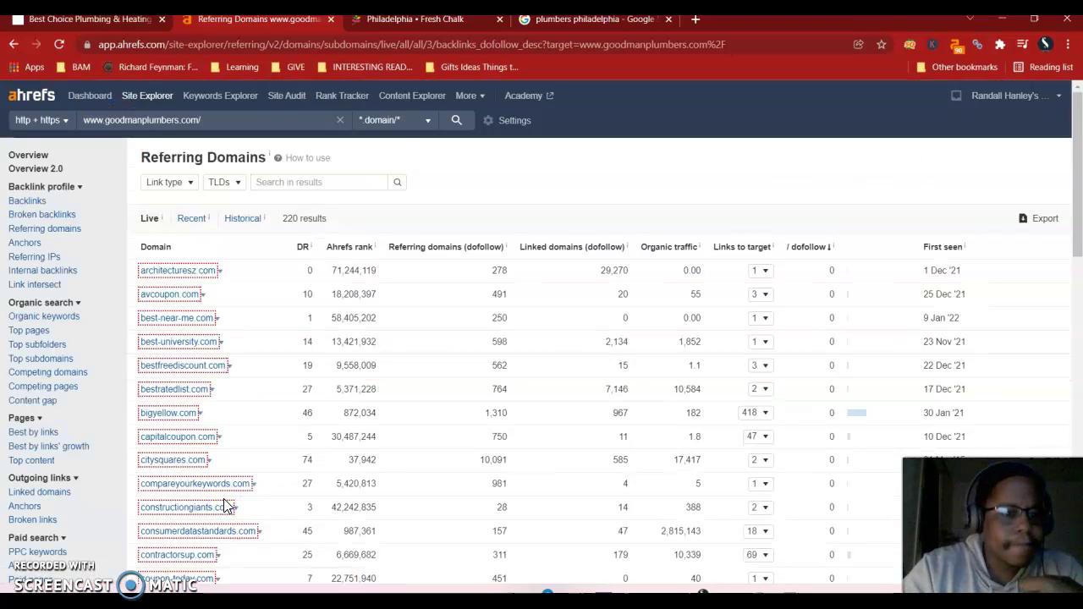
pyautogui.scroll(-4, 223, 498)
pyautogui.scroll(4, 229, 339)
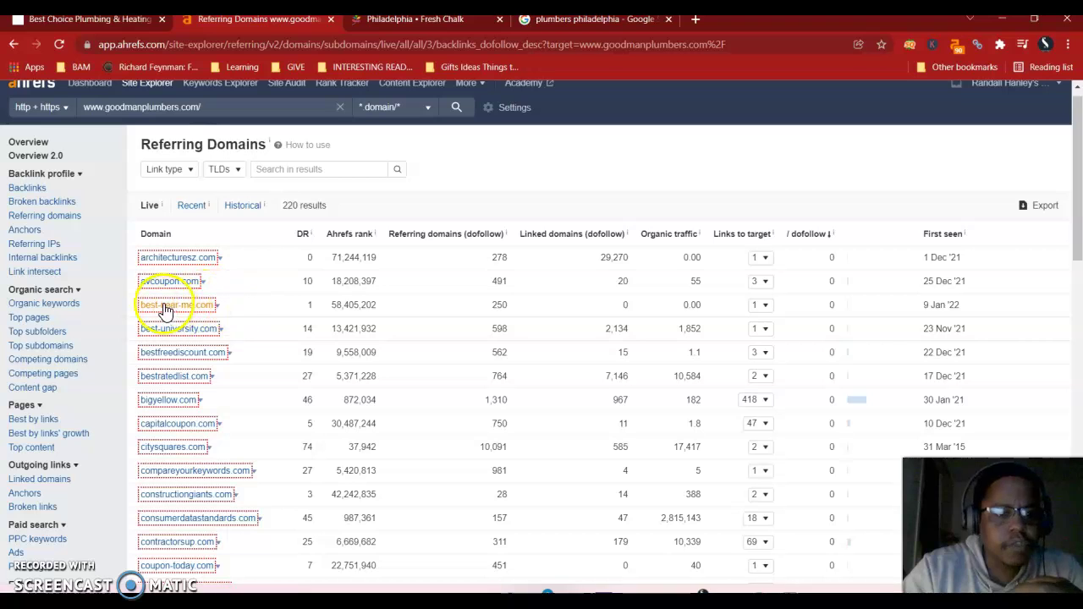
pyautogui.click(216, 330)
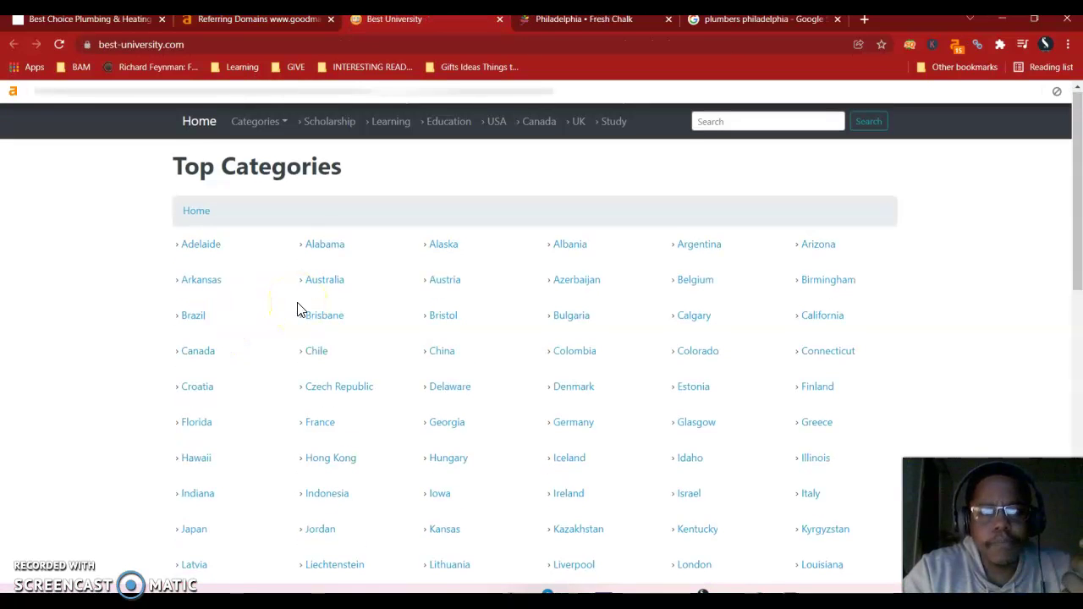
pyautogui.scroll(-5, 298, 310)
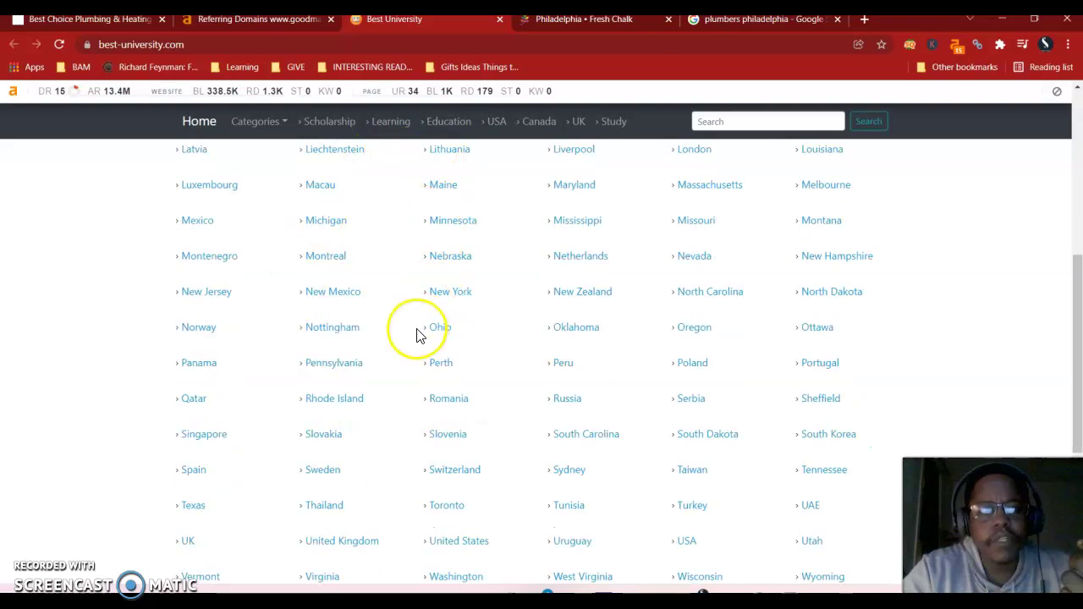
pyautogui.scroll(-4, 420, 336)
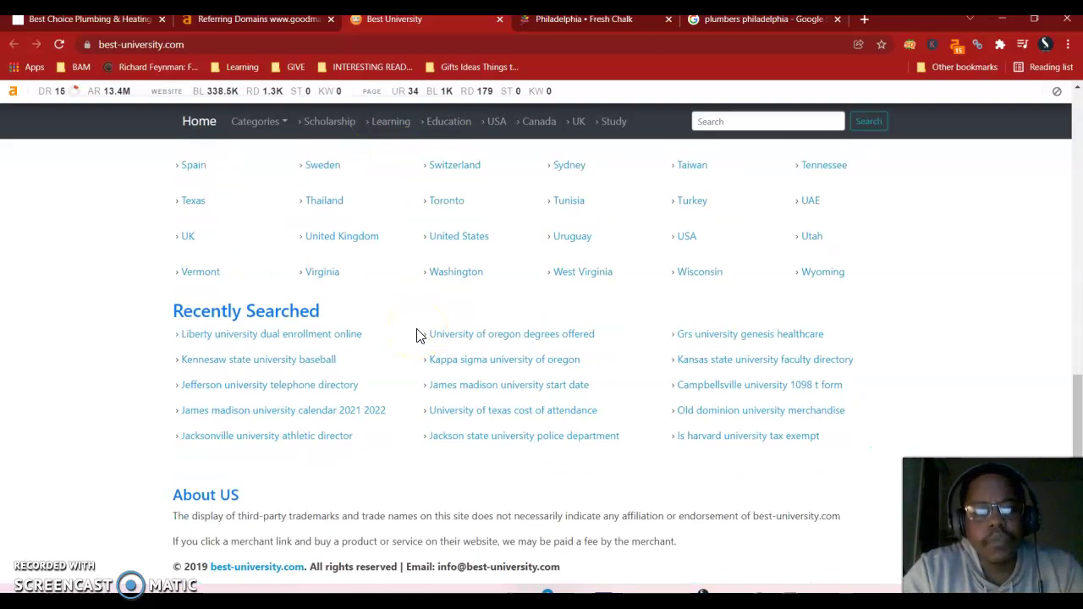
pyautogui.scroll(9, 417, 335)
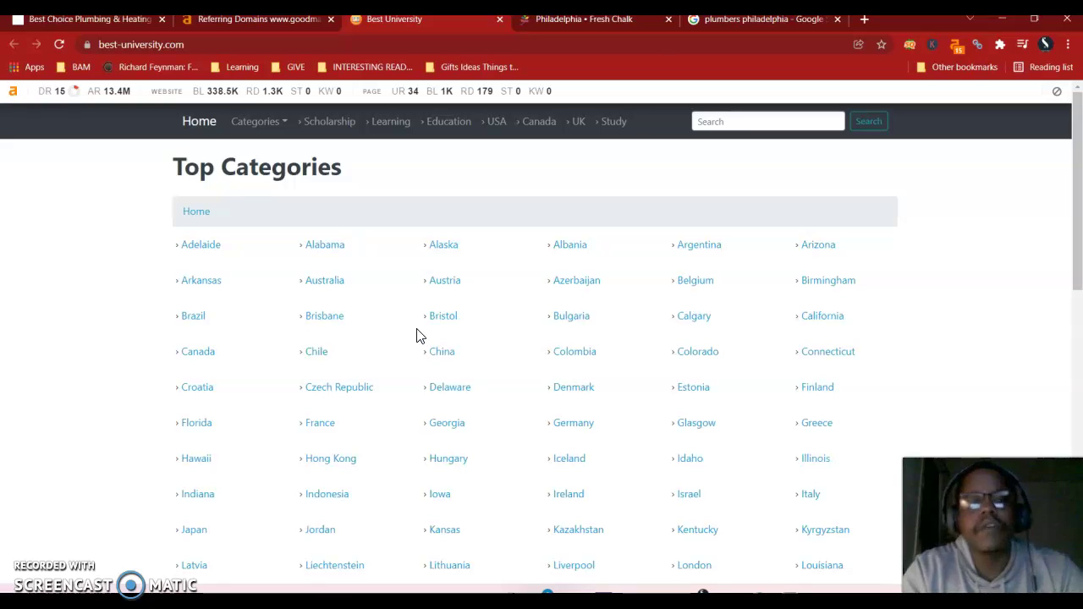
# - Switch to the Best Choice Plumbing & Heating homepage and copy its web address
pyautogui.click(289, 23)
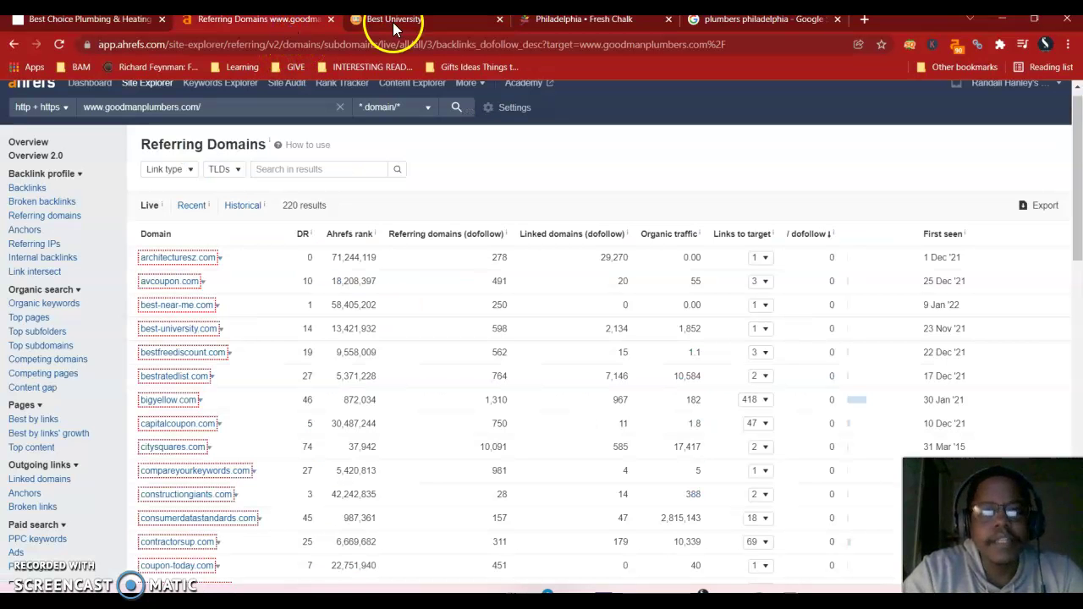
pyautogui.click(118, 19)
pyautogui.click(163, 44)
pyautogui.hotkey('ctrl', 'c')
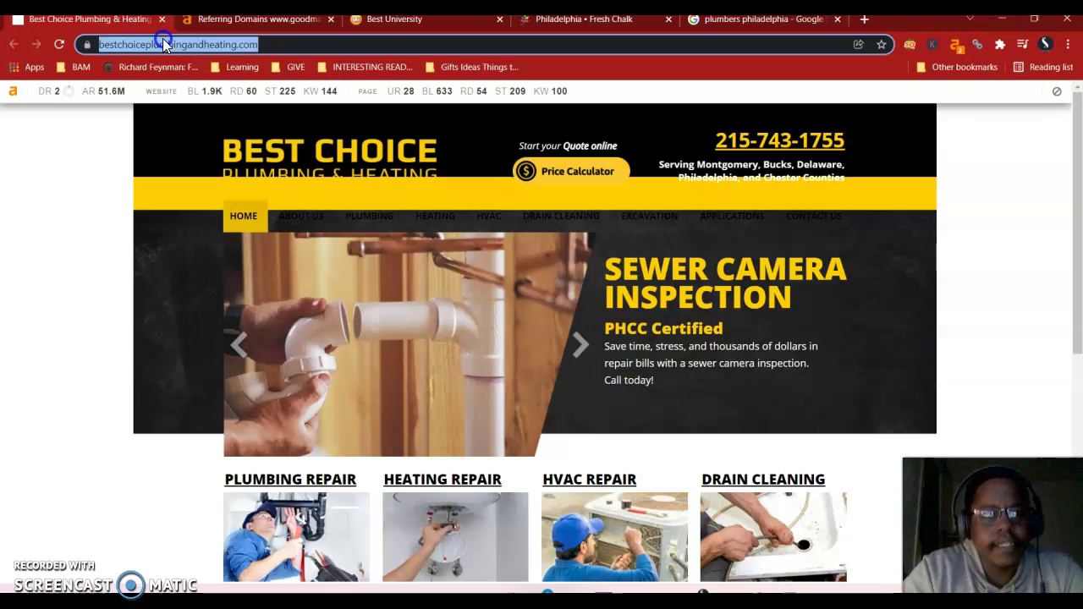
pyautogui.click(210, 25)
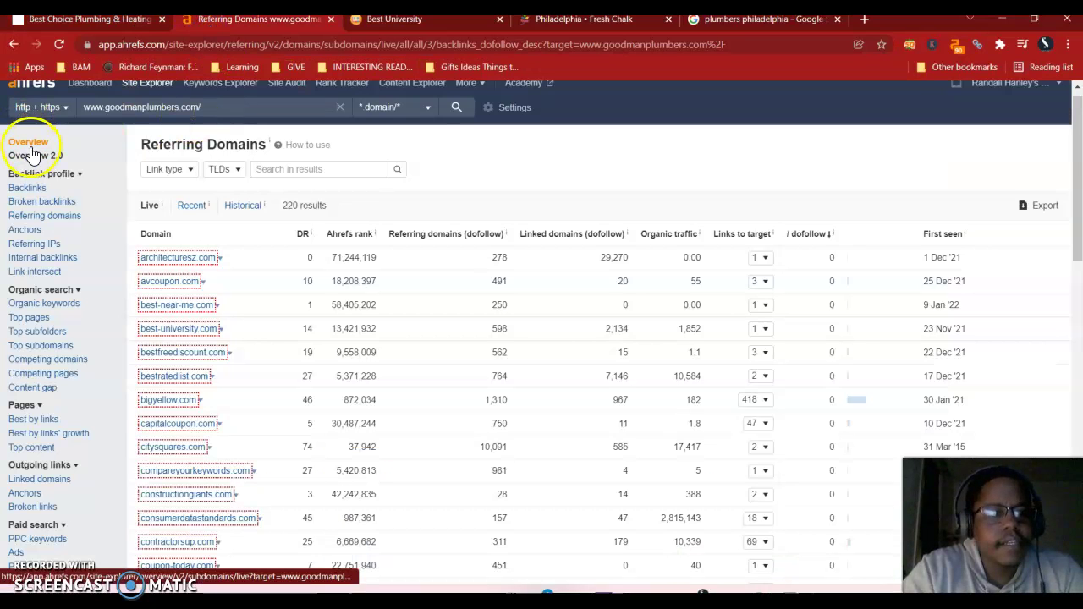
pyautogui.press('Return')
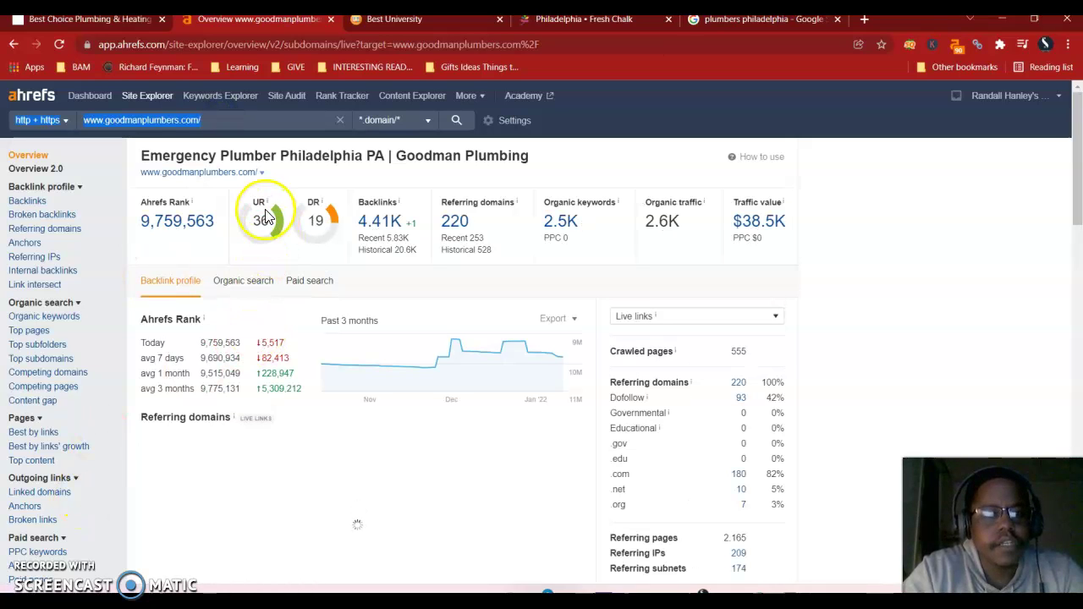
pyautogui.hotkey('ctrl', 'v')
pyautogui.press('Return')
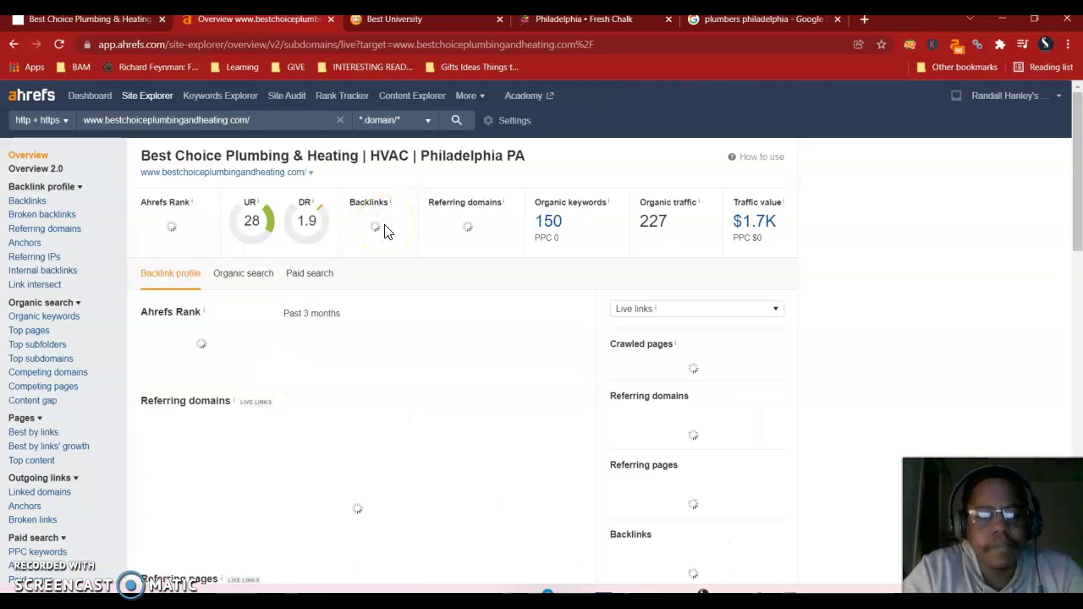
pyautogui.click(385, 231)
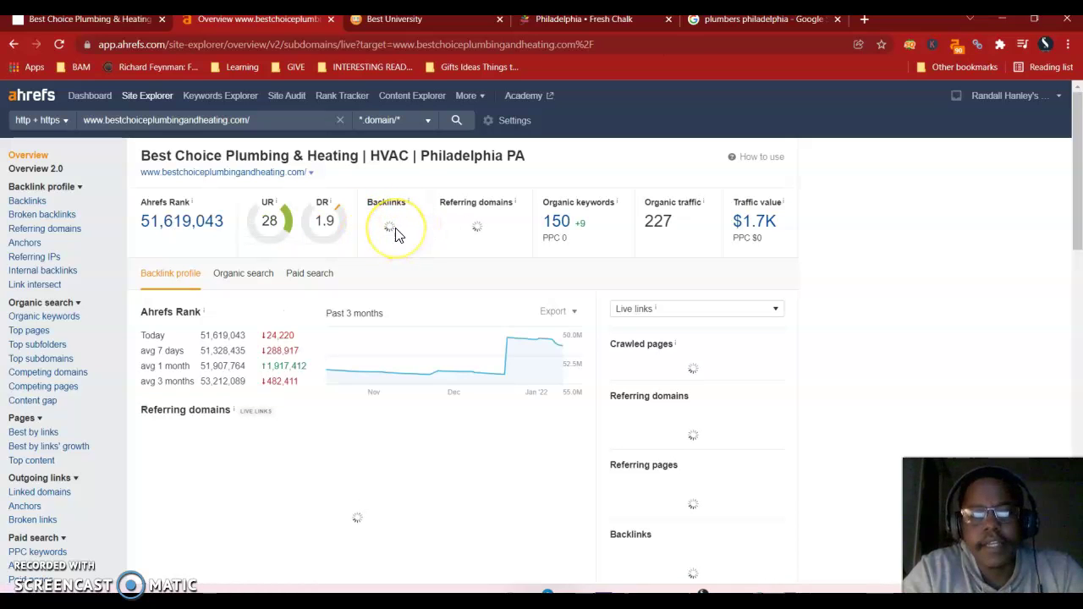
pyautogui.click(419, 252)
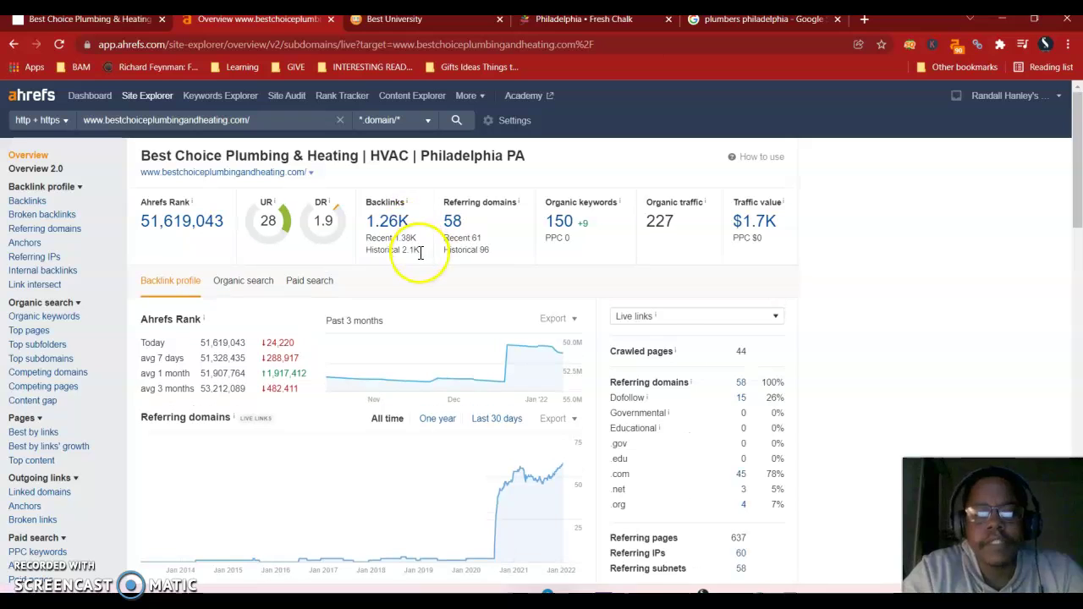
# - Open the referring domains report for bestchoiceplumbingandheating.com and examine the linking sites
pyautogui.click(453, 222)
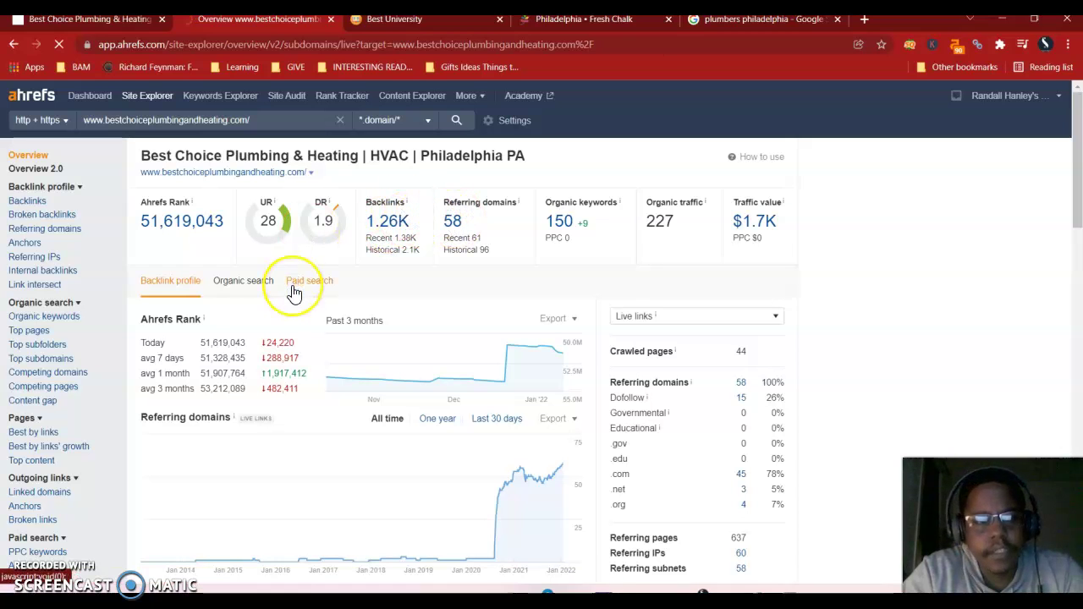
pyautogui.scroll(-4, 291, 403)
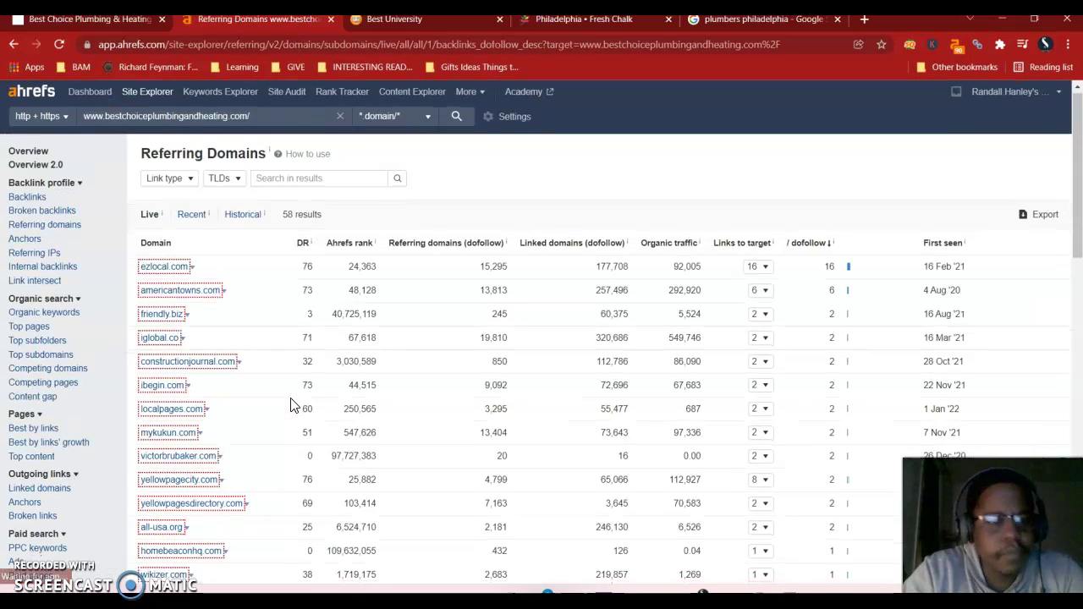
pyautogui.scroll(-3, 291, 403)
pyautogui.scroll(-2, 290, 404)
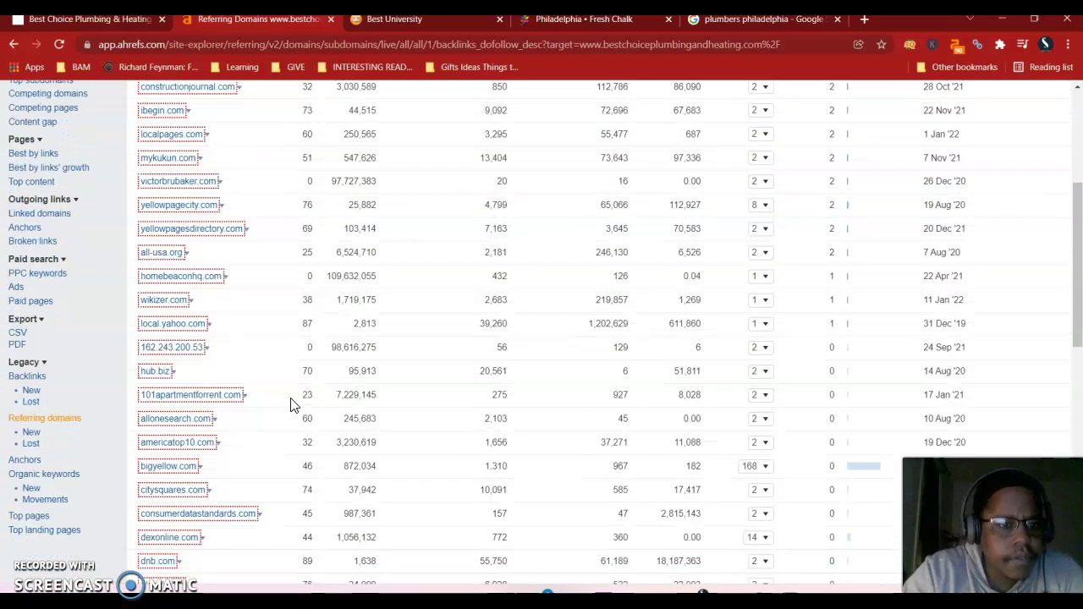
# - Open the linking site 101apartmentforrent.com and examine its homepage articles and listing categories
pyautogui.click(195, 313)
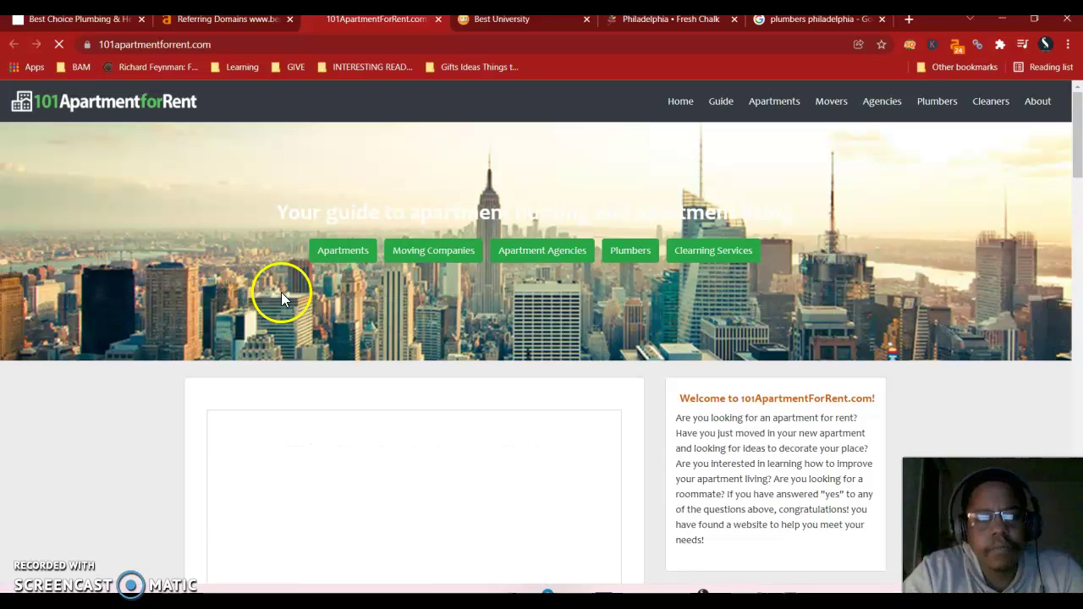
pyautogui.scroll(-6, 323, 360)
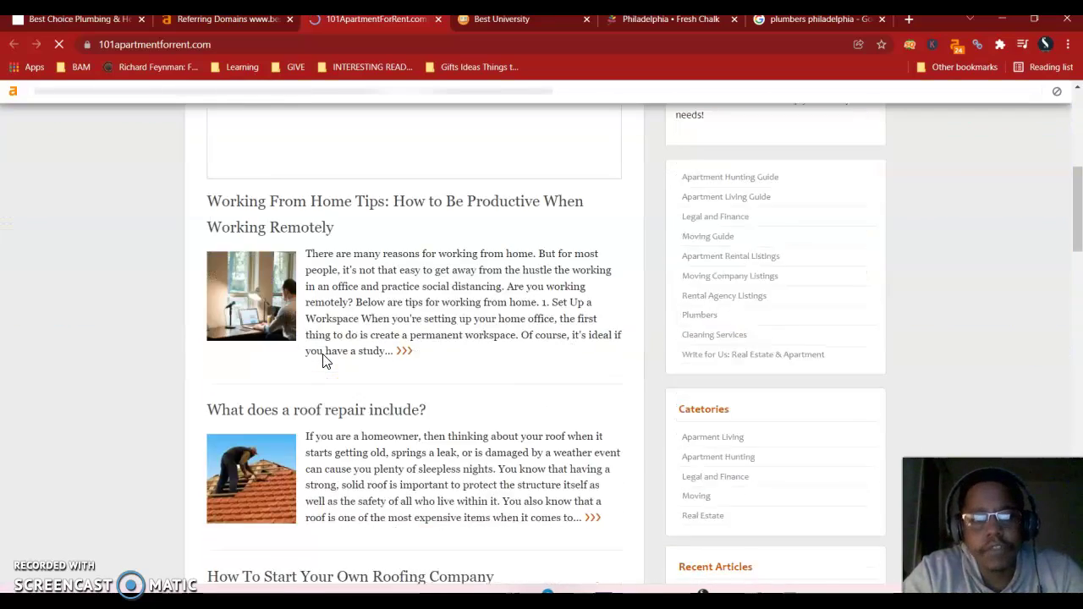
pyautogui.scroll(-4, 323, 360)
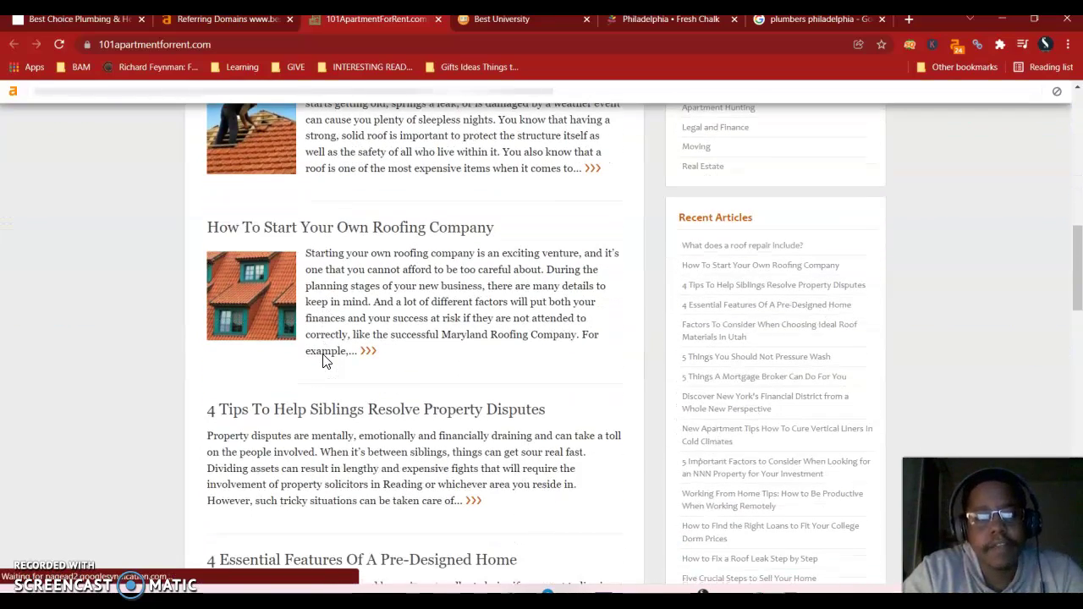
pyautogui.scroll(-4, 322, 360)
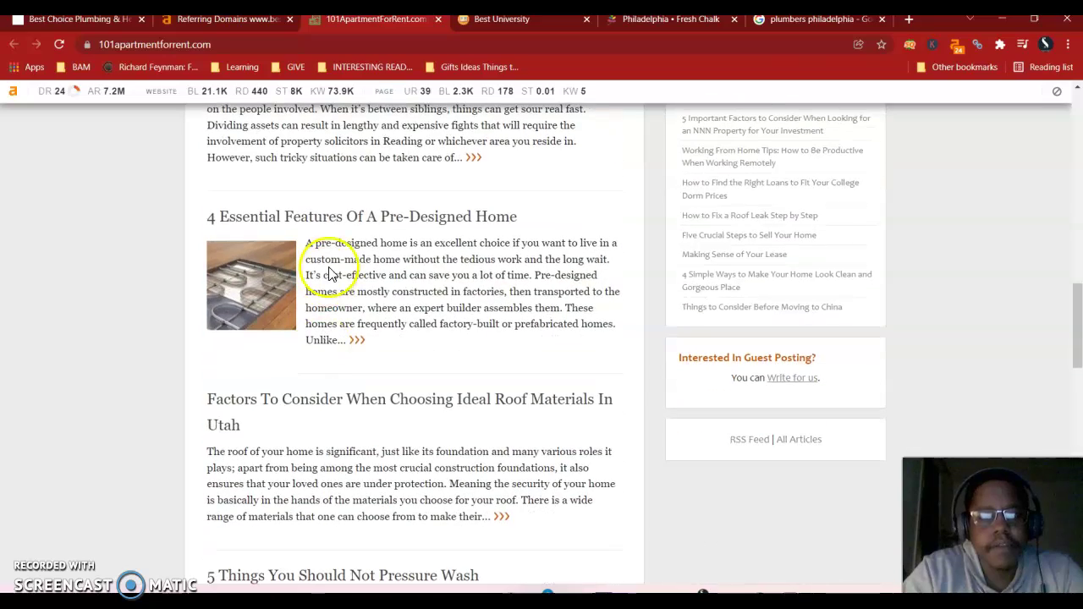
# - Return to the Best Choice referring domains report and review the rest of the domains on its first page
pyautogui.click(257, 19)
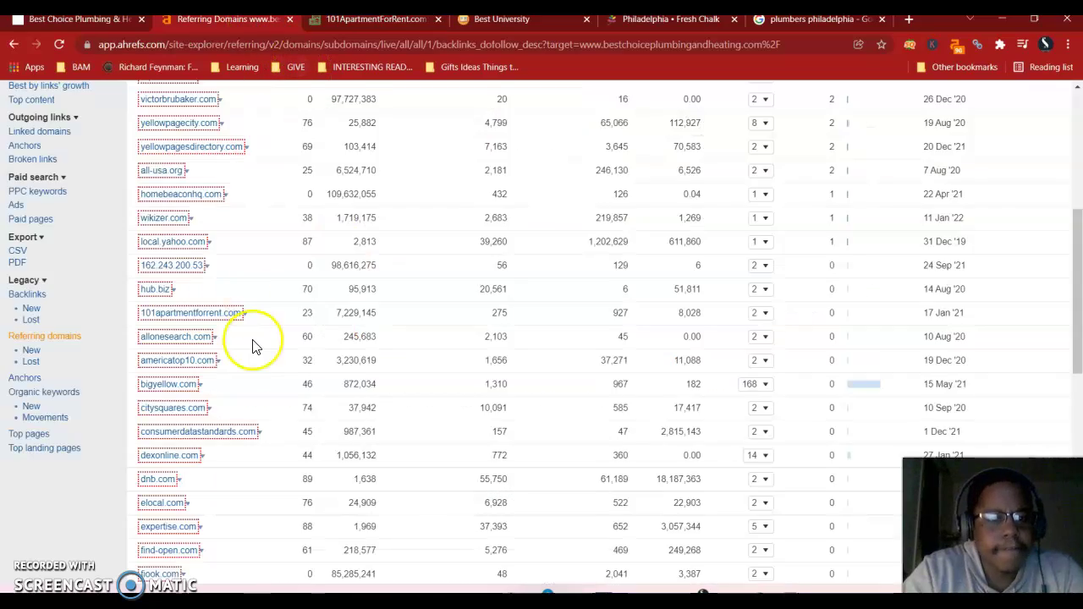
pyautogui.scroll(-4, 257, 347)
pyautogui.scroll(-3, 256, 347)
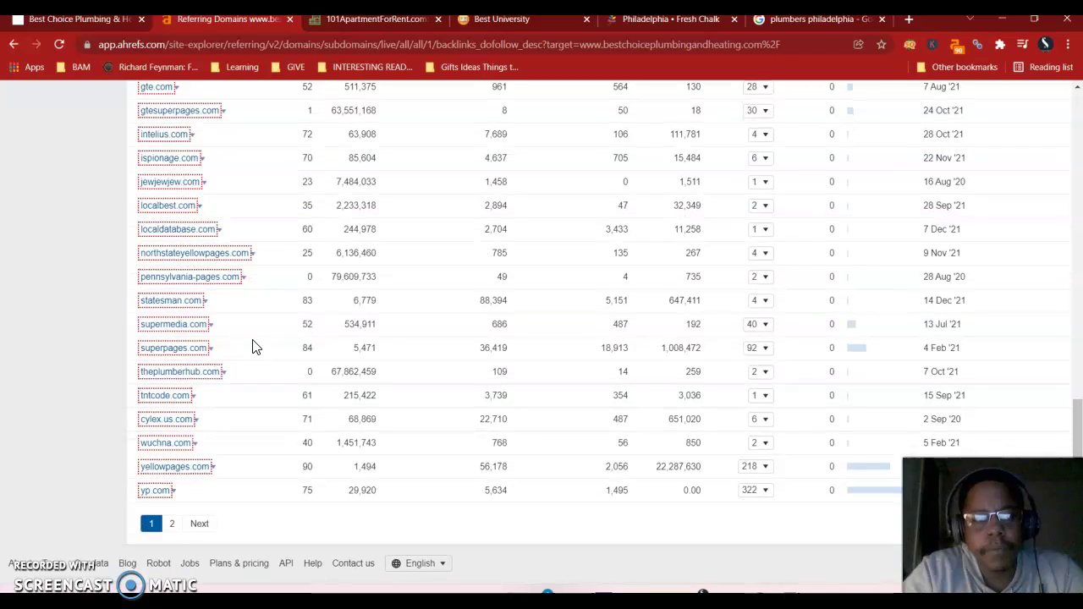
pyautogui.scroll(15, 257, 347)
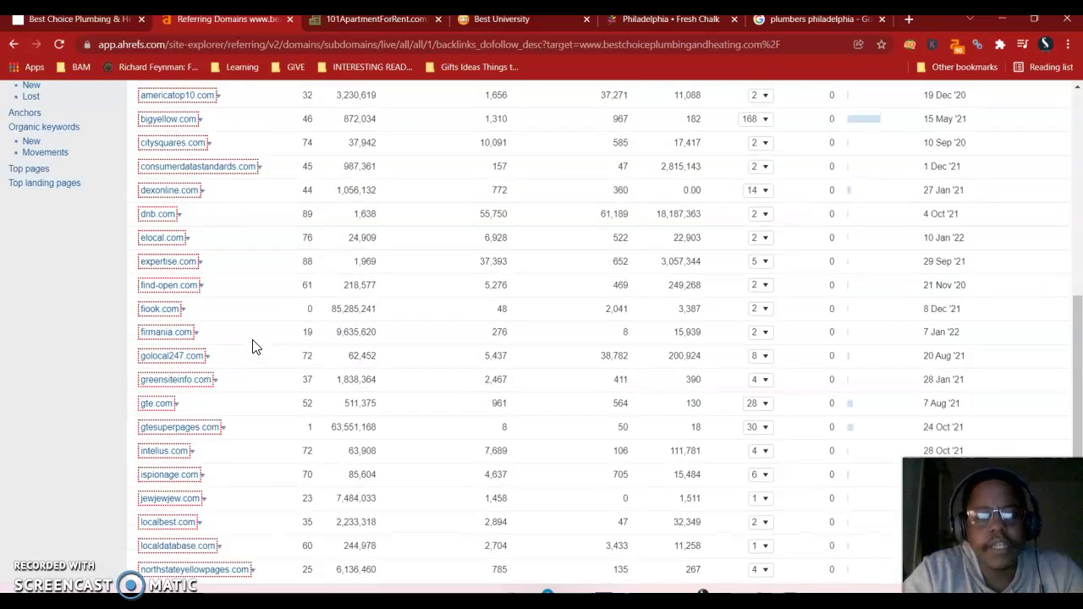
pyautogui.click(320, 215)
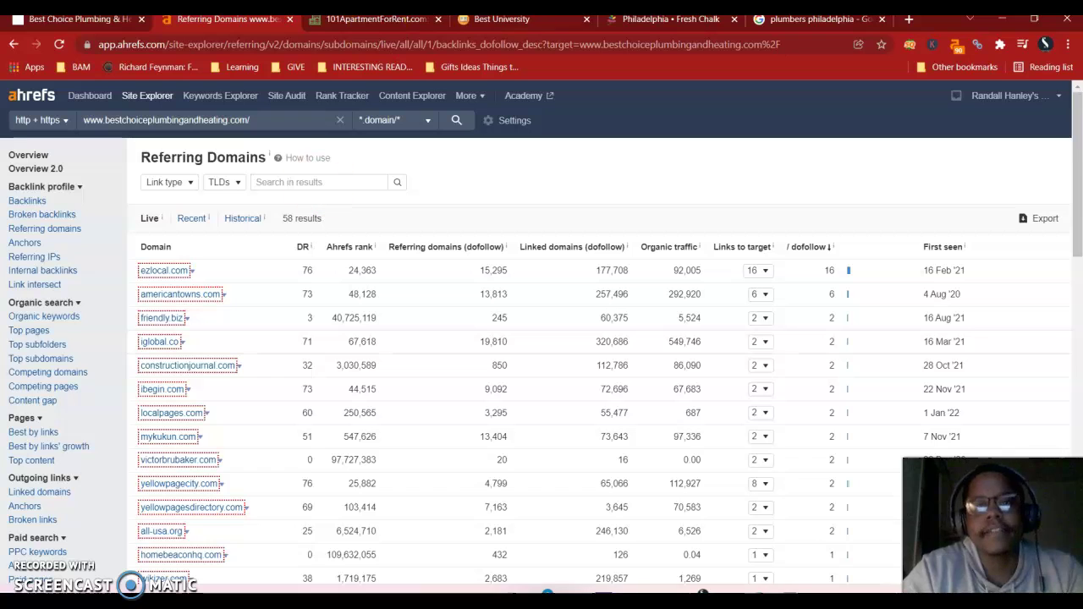
# - Switch back to the Best Choice Plumbing & Heating homepage and review its content down to the footer
pyautogui.click(95, 23)
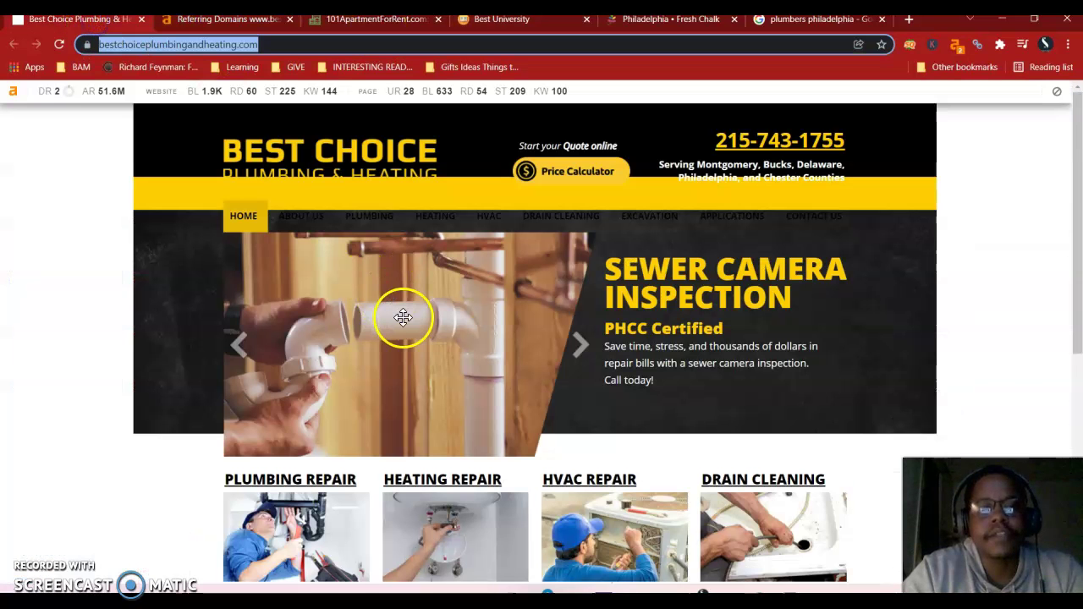
pyautogui.click(101, 311)
pyautogui.scroll(-3, 104, 310)
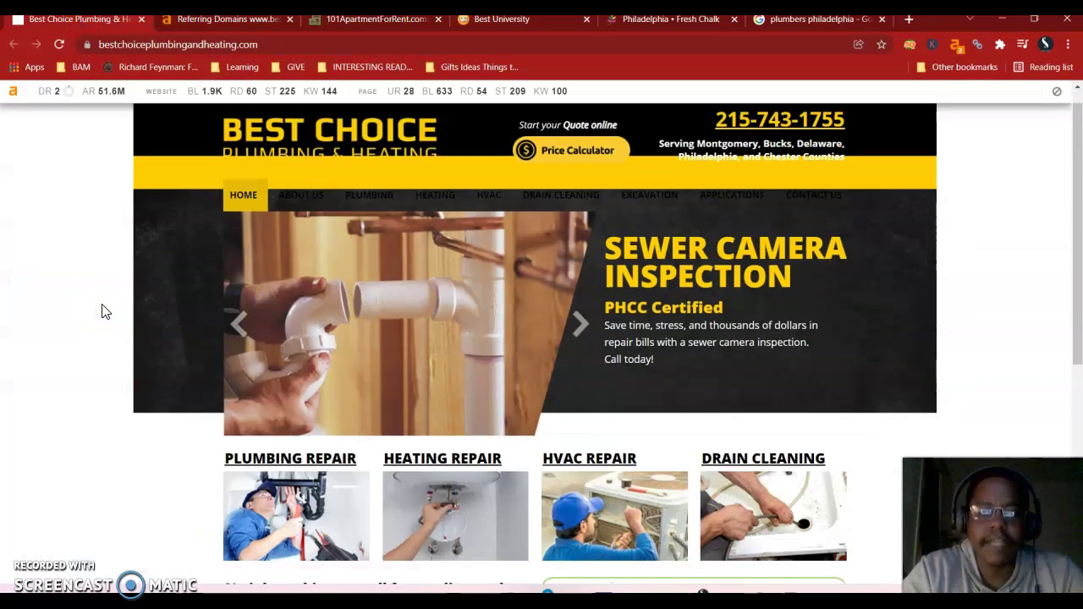
pyautogui.scroll(-2, 102, 312)
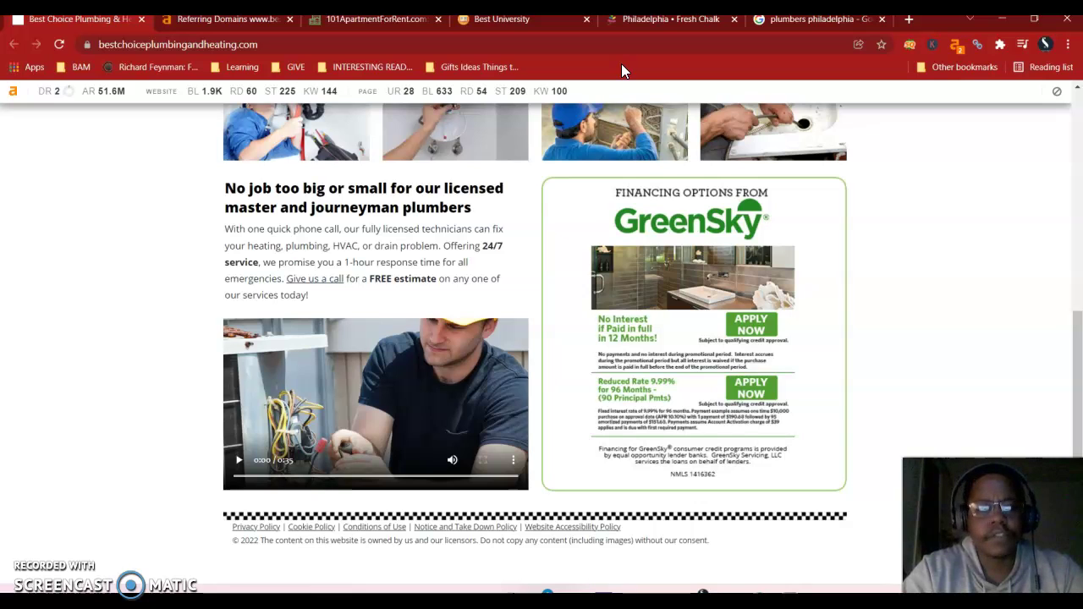
pyautogui.click(138, 415)
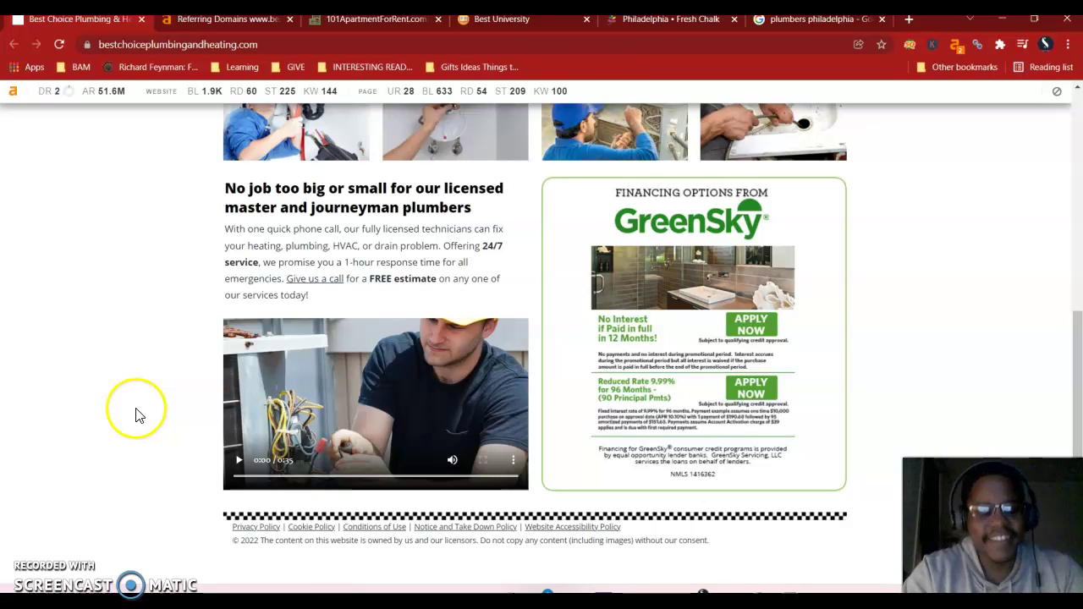